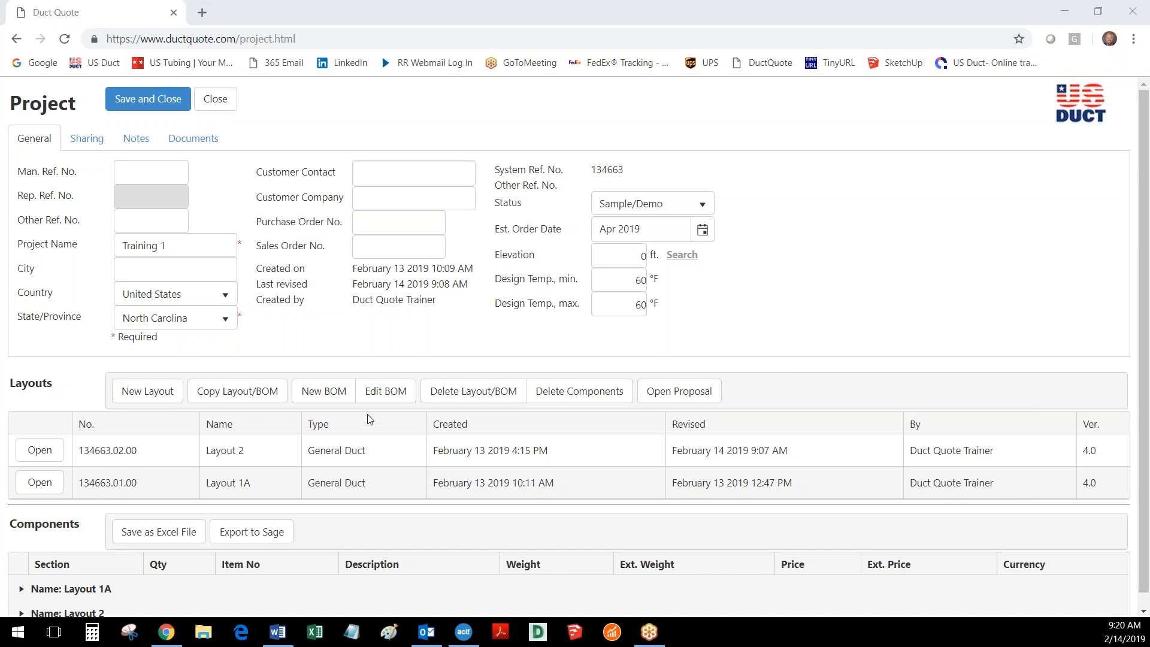
- Open Layout 2 of the Training 1 project and copy a newly created quick review link for it
click(38, 451)
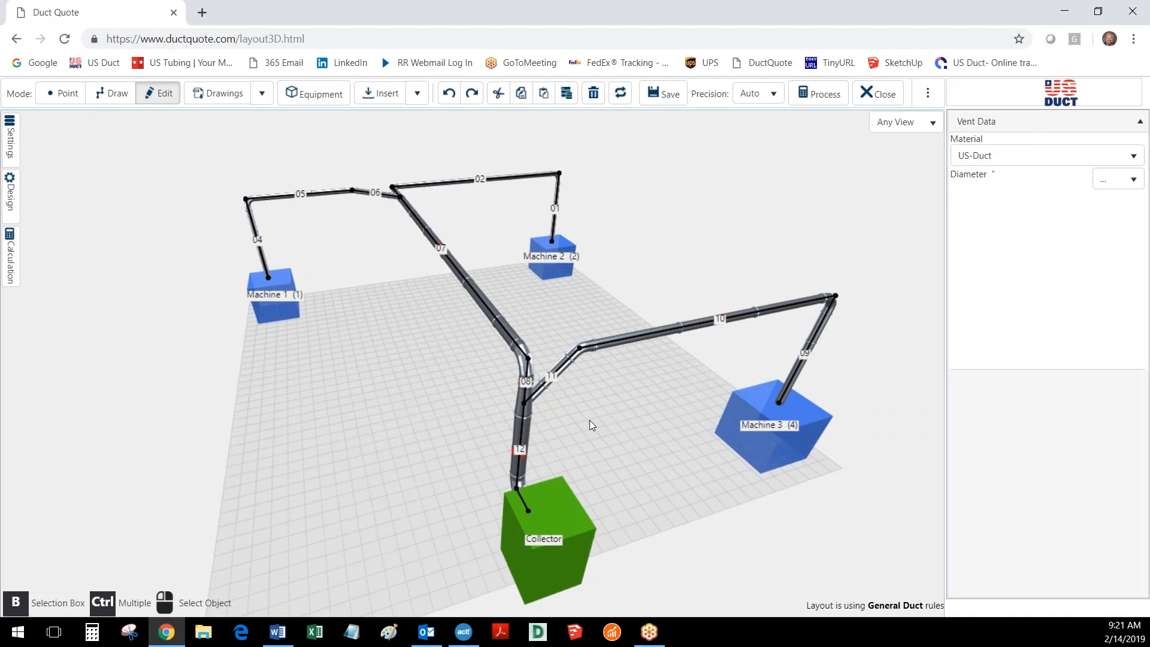
click(9, 142)
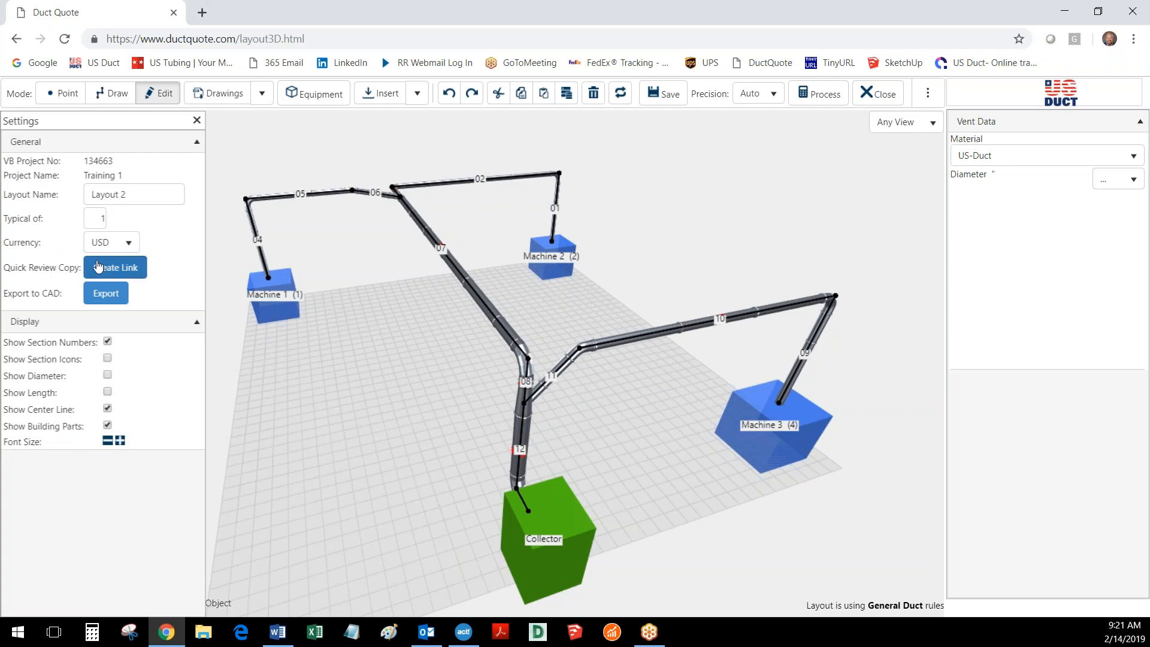
click(116, 268)
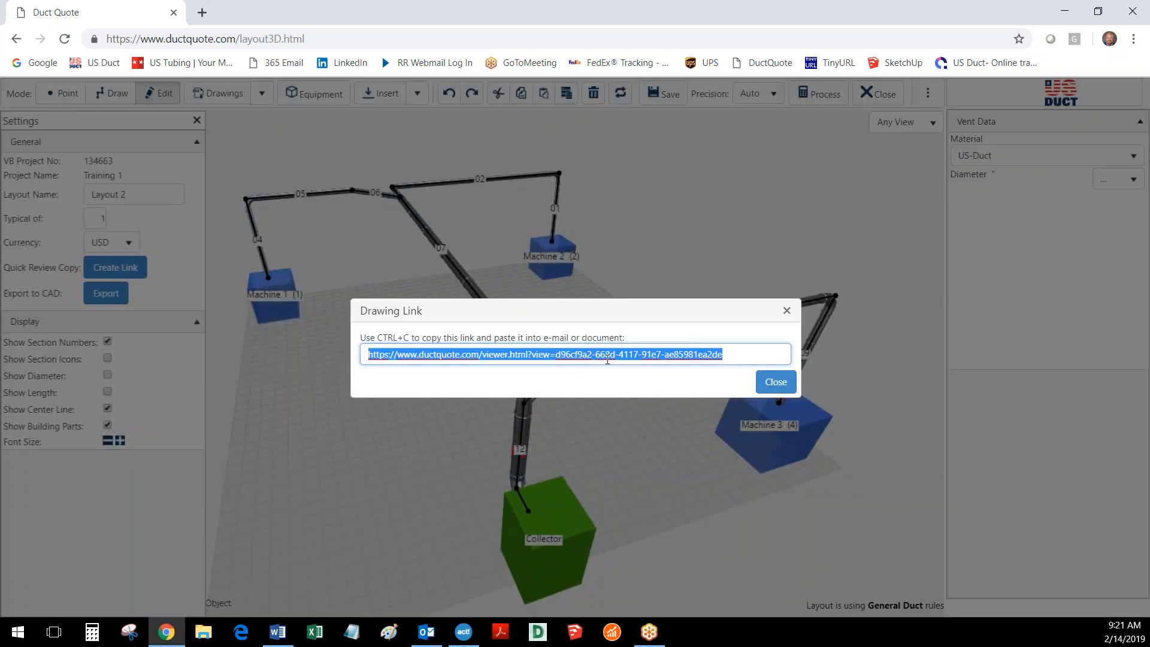
right_click(625, 355)
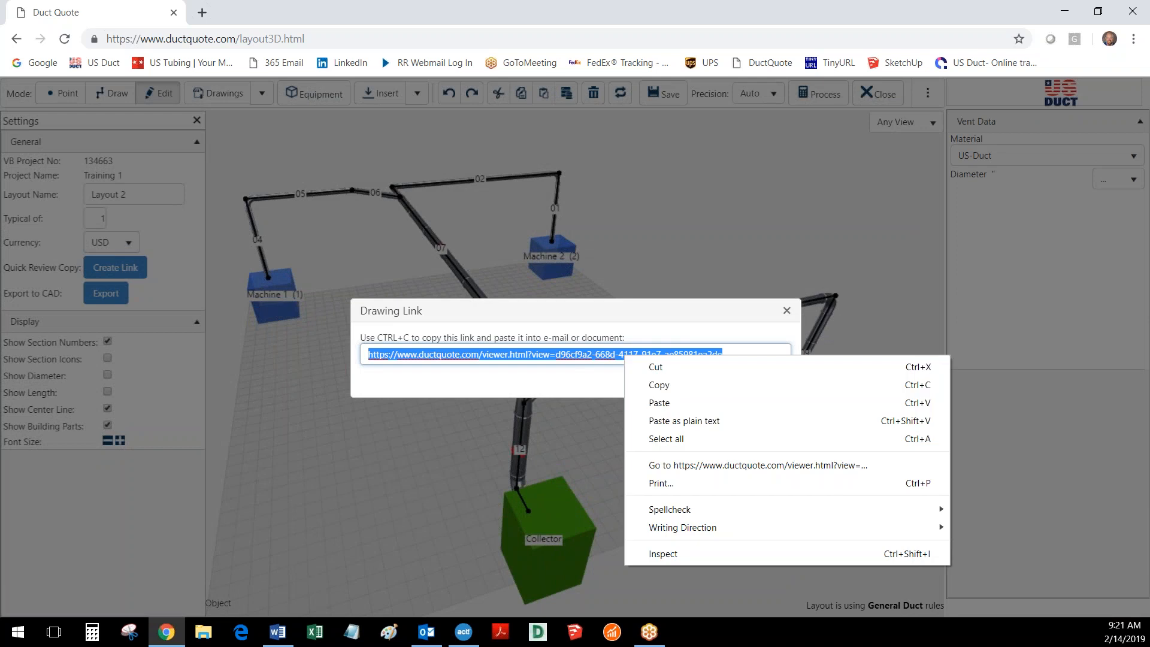
click(659, 388)
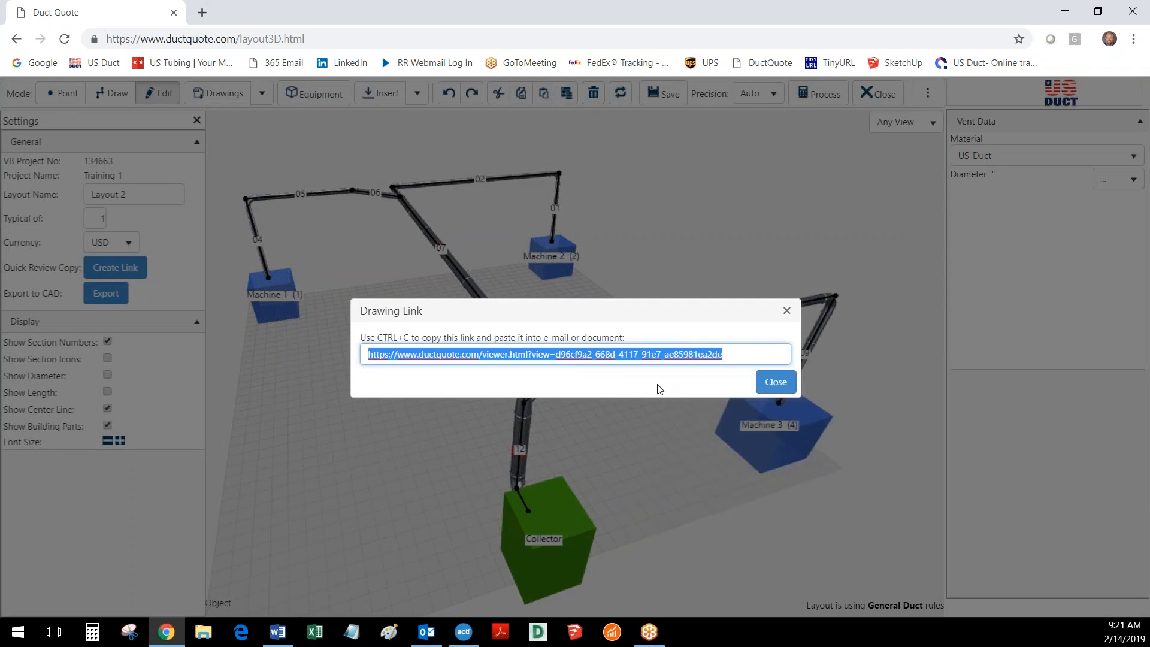
click(779, 386)
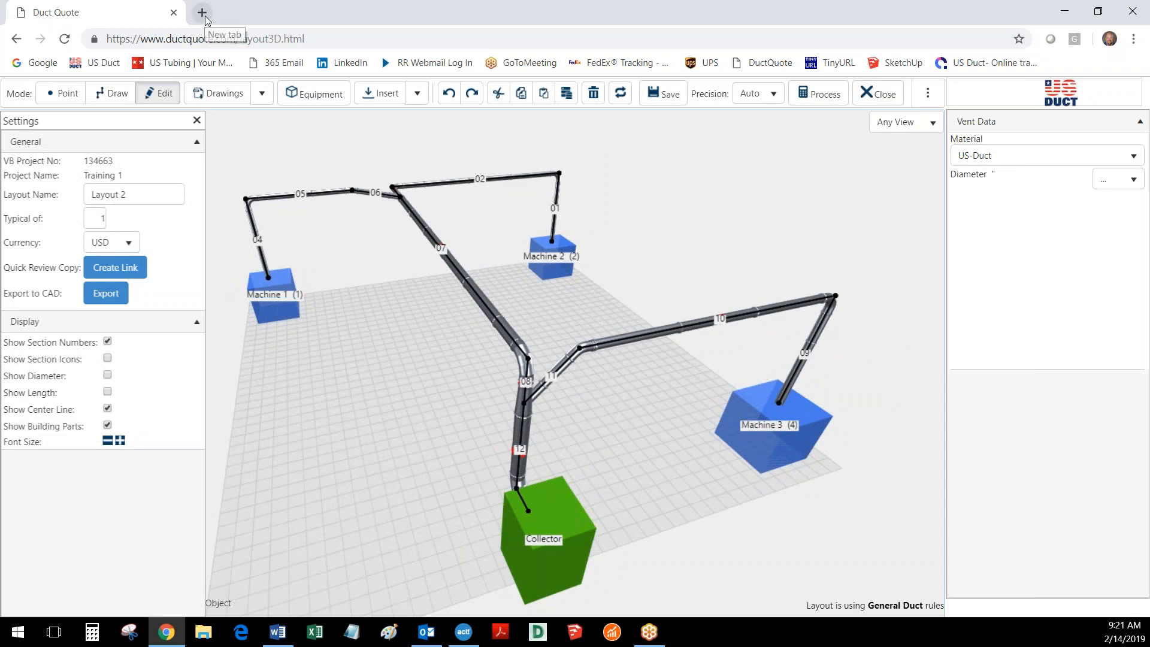
click(200, 122)
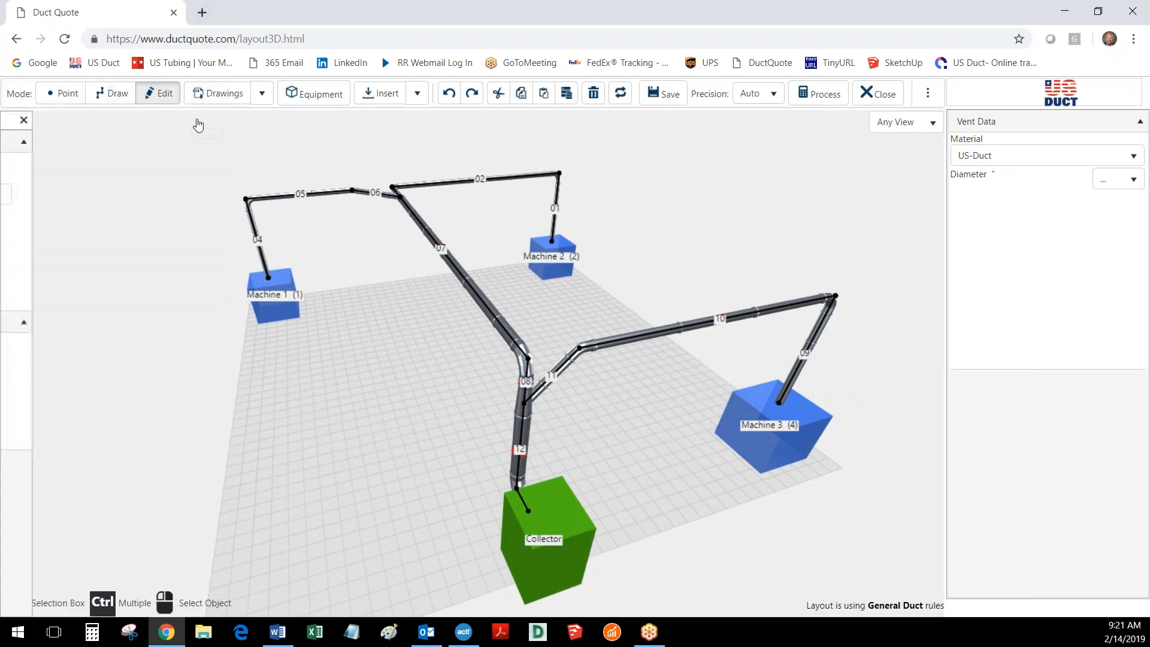
- Open the copied quick review link in a new browser tab
click(202, 12)
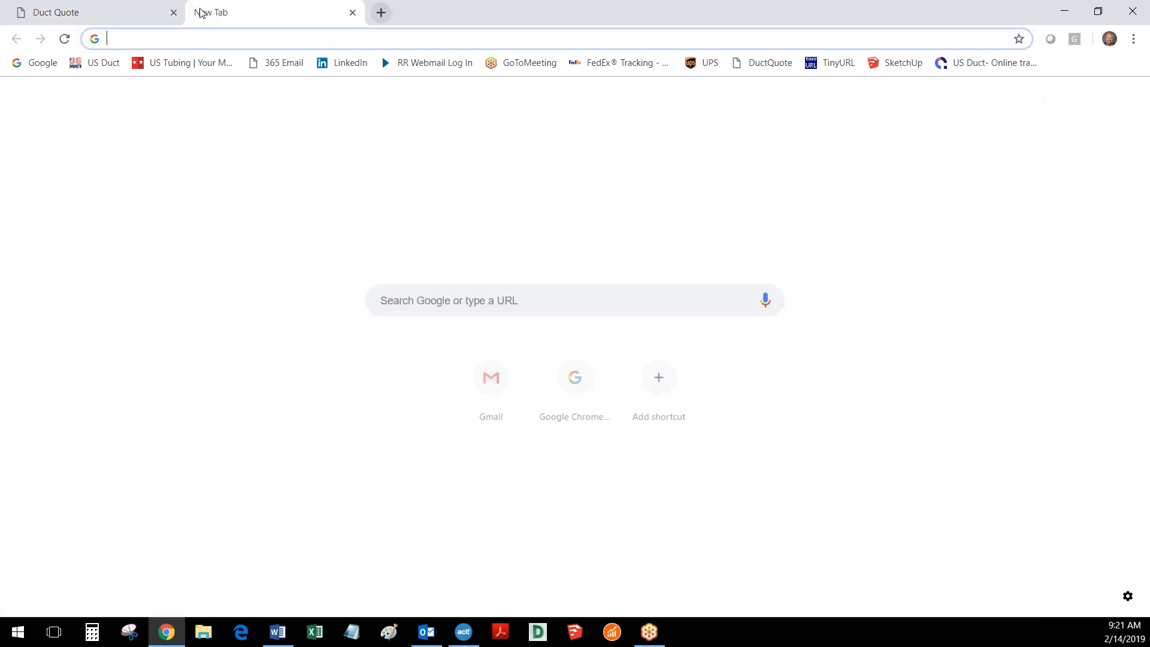
right_click(279, 38)
click(306, 110)
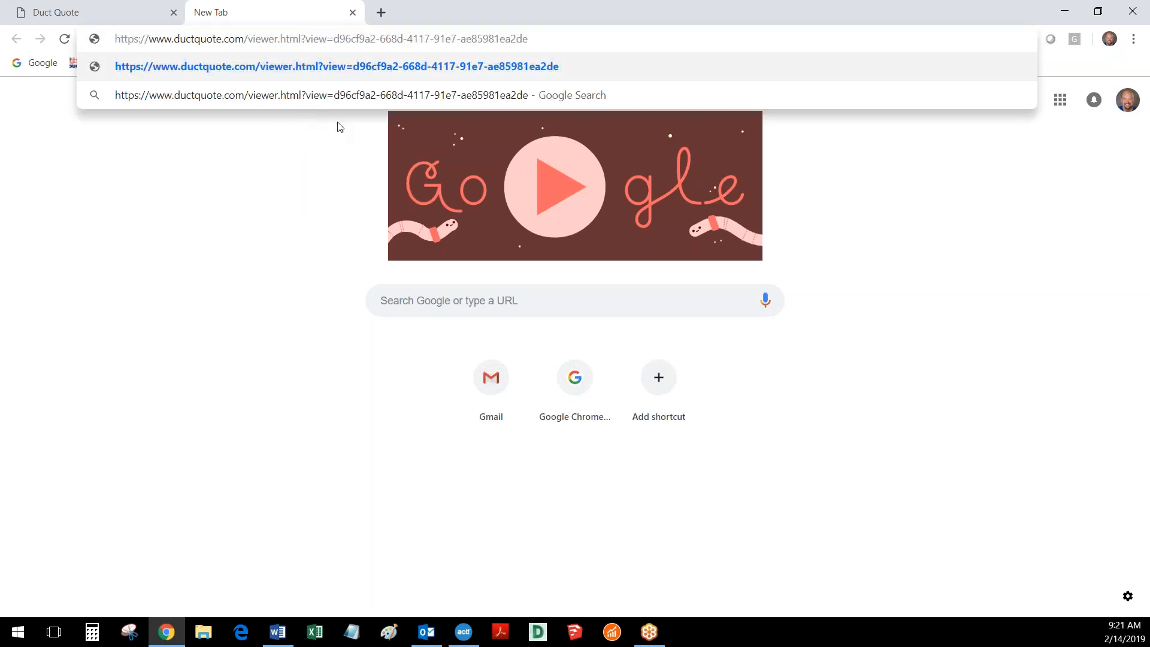
key(Return)
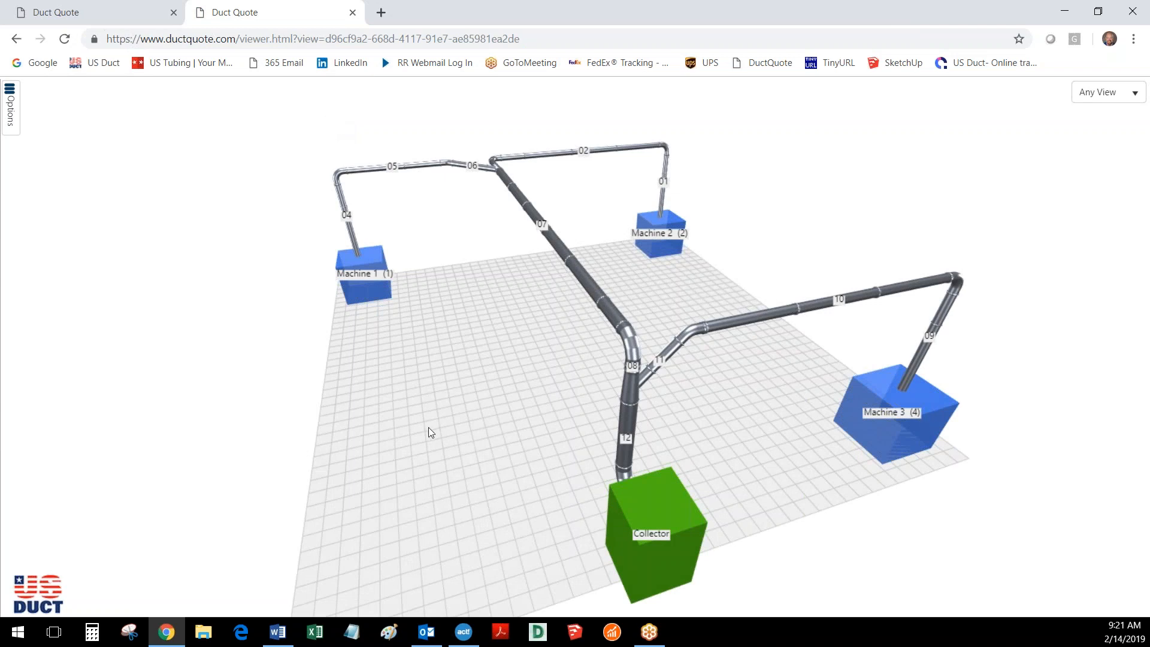
- Inspect the shared 3D duct layout from several angles and distances, and close the viewer tab
drag(396, 421, 630, 413)
scroll(595, 435, up, 2)
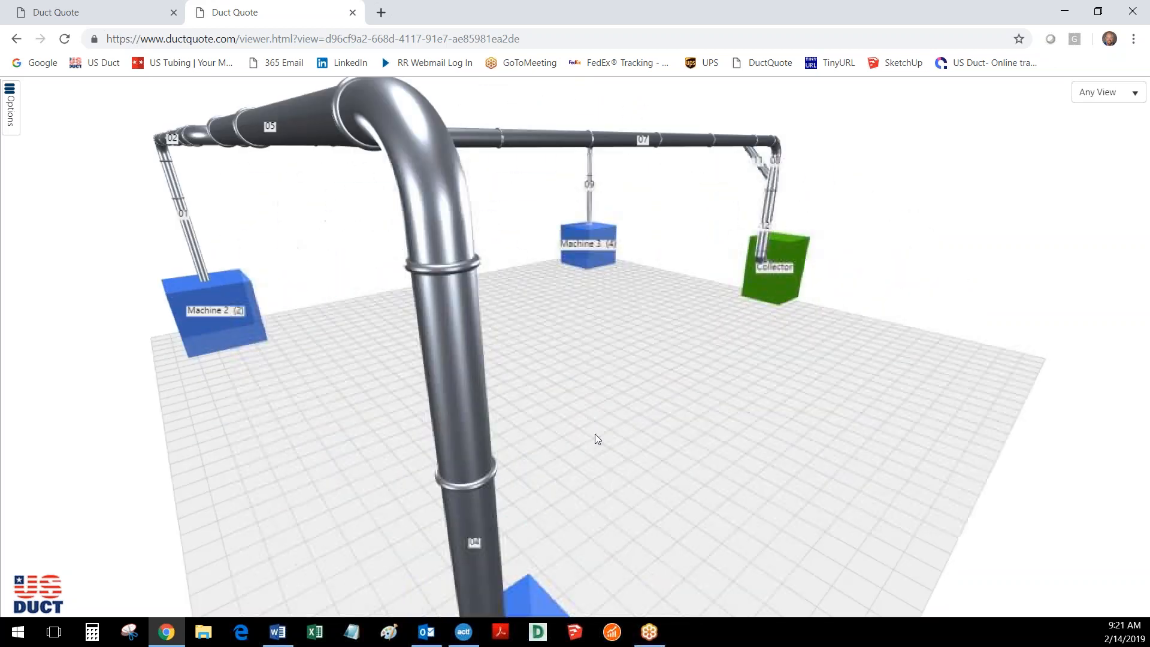
scroll(595, 435, down, 3)
drag(678, 383, 526, 360)
scroll(548, 435, up, 2)
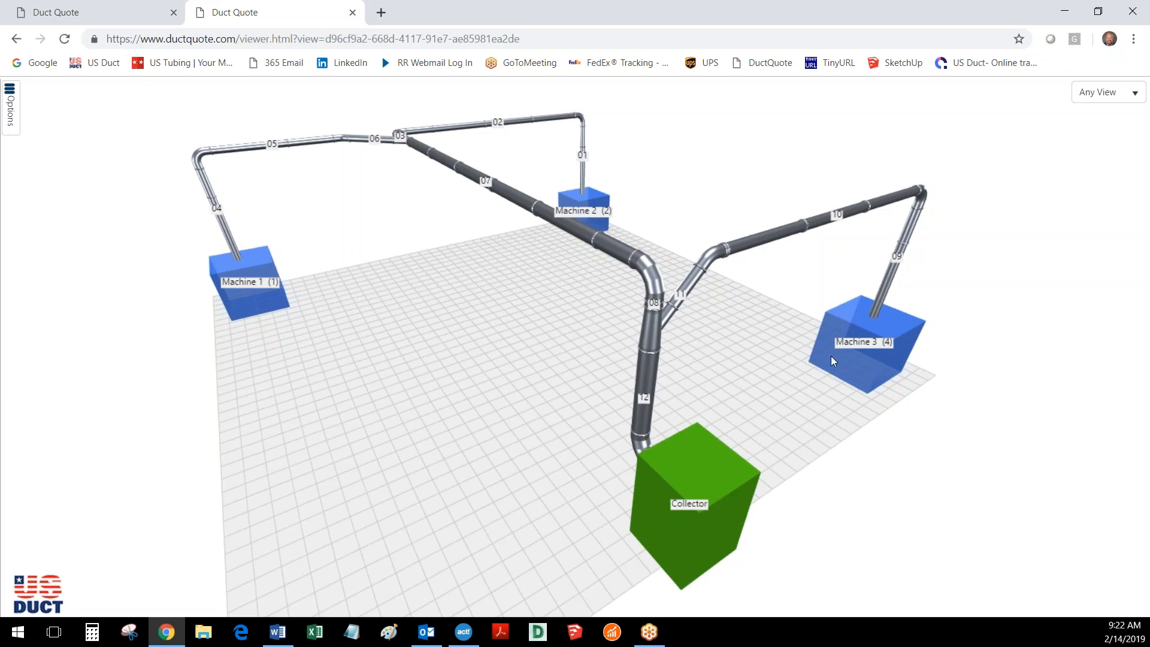
click(353, 13)
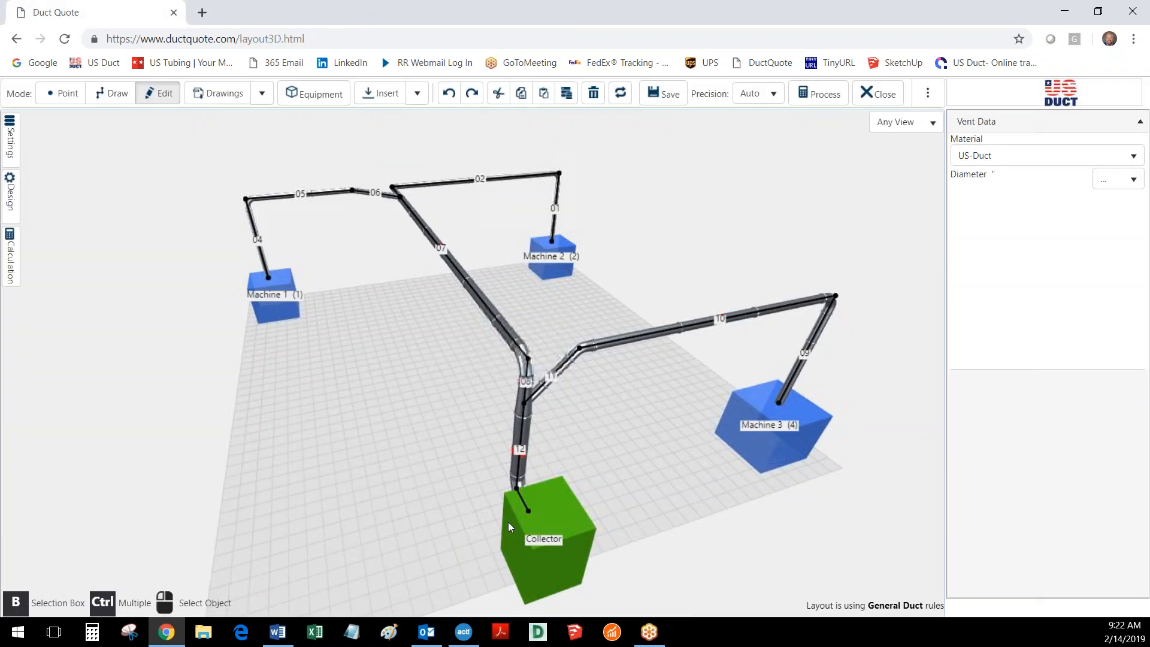
- Process the layout into a bill of materials, keeping the previously added extra item, and open its proposal
click(825, 96)
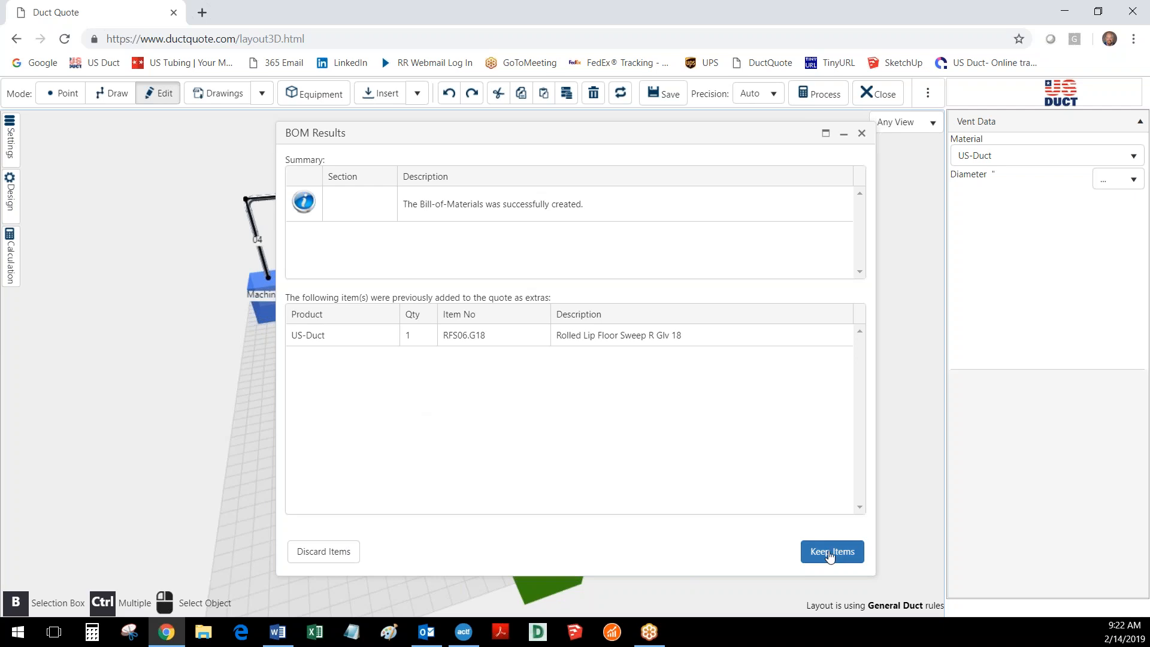
click(838, 556)
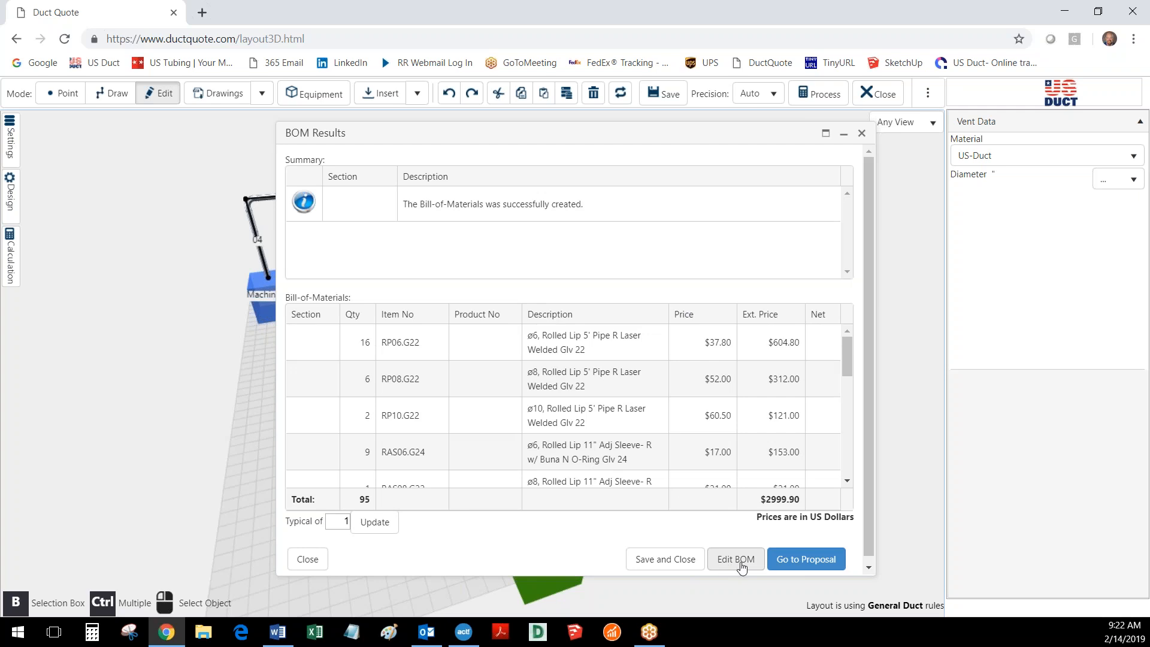
click(806, 561)
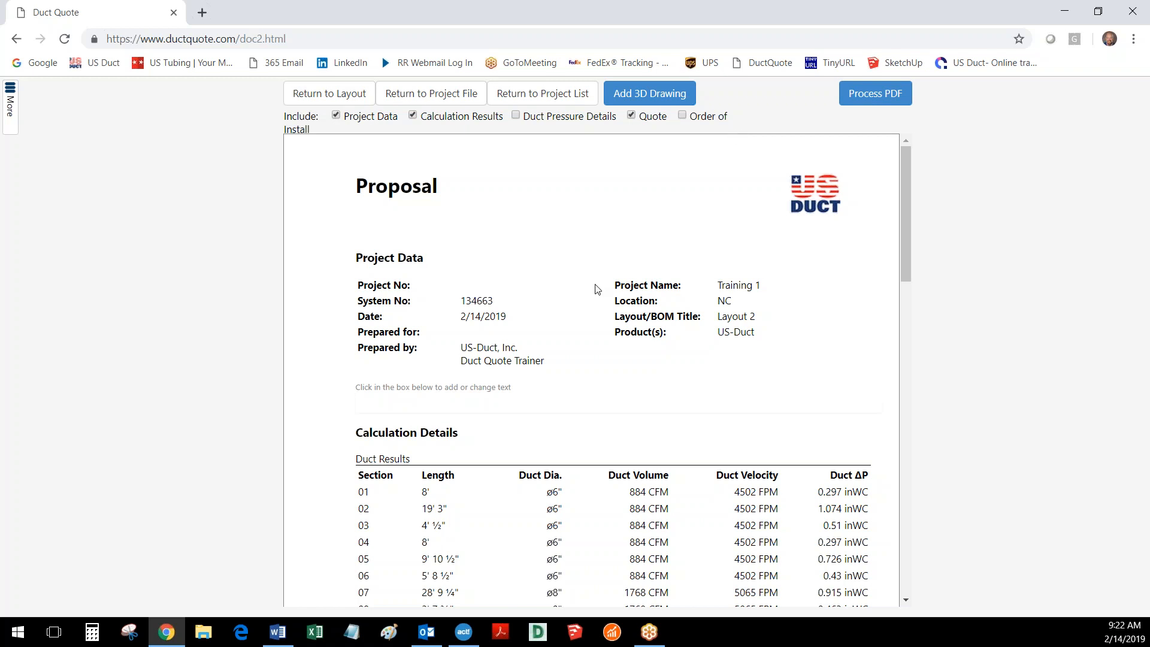
- Review the proposal with duct pressure details switched on briefly, and exclude both these details and the calculation results
scroll(588, 353, down, 3)
scroll(588, 353, up, 1)
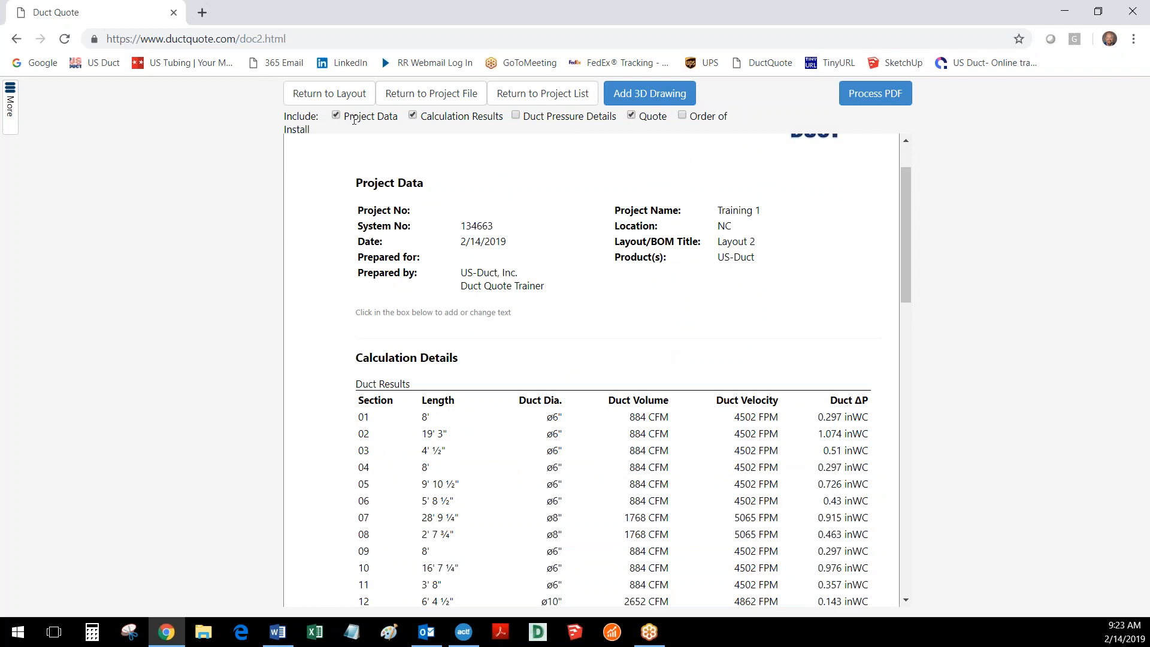
scroll(604, 413, down, 2)
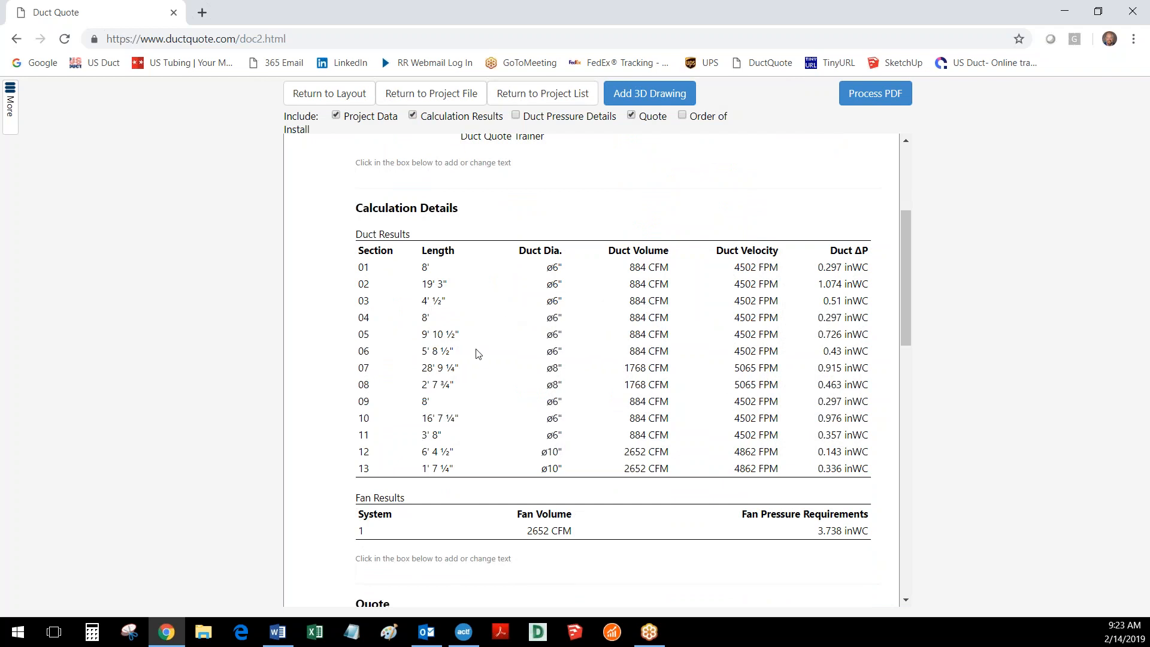
click(515, 116)
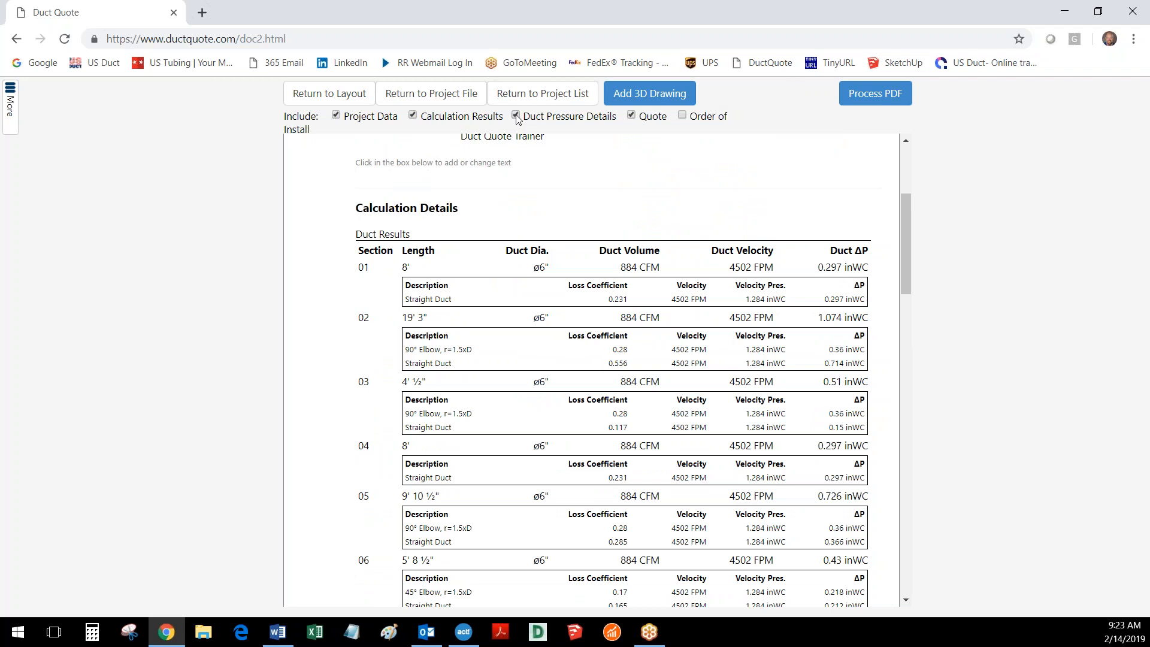
click(515, 116)
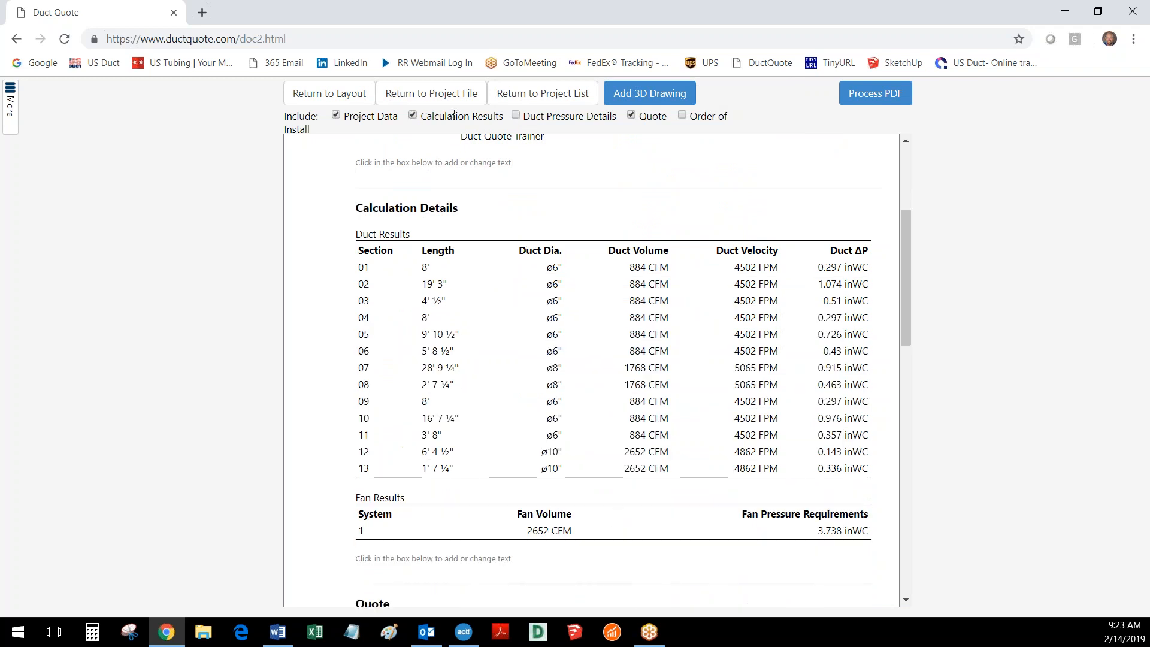
click(412, 116)
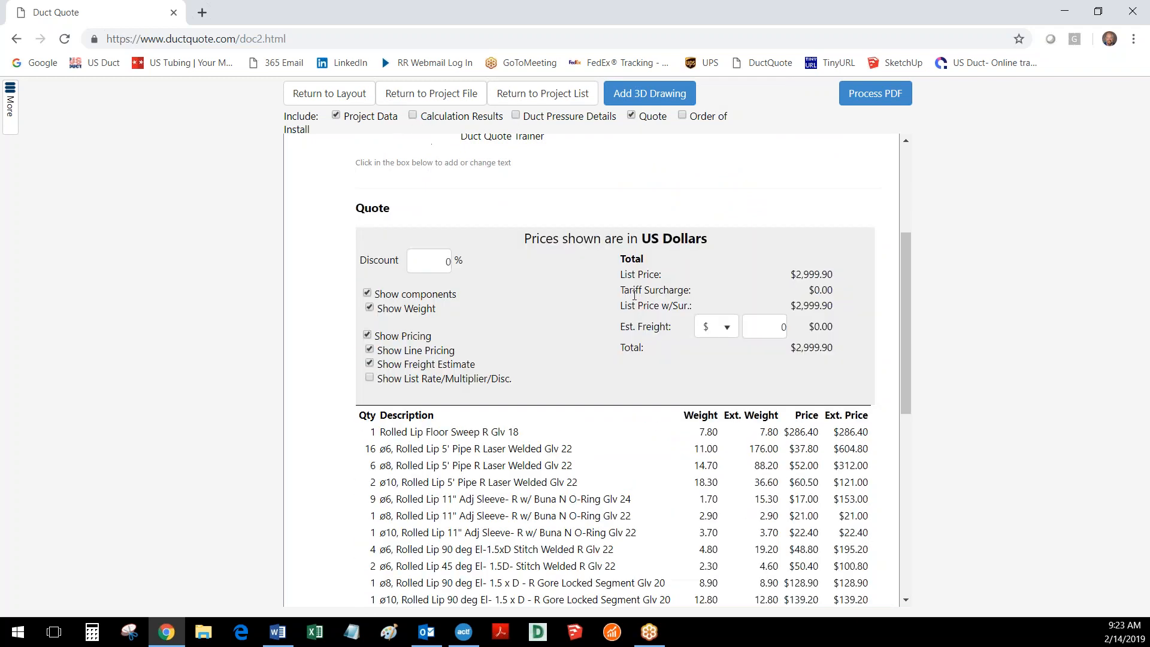
- Look through the quote section and switch its component list off and back on
scroll(605, 398, down, 1)
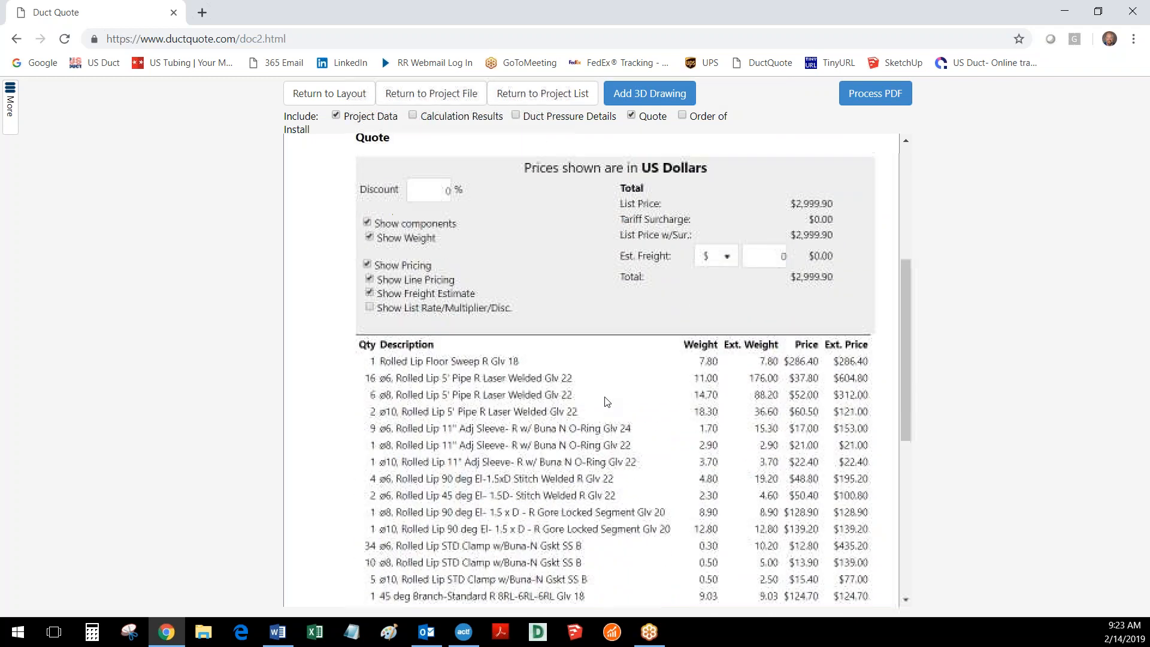
scroll(605, 397, up, 1)
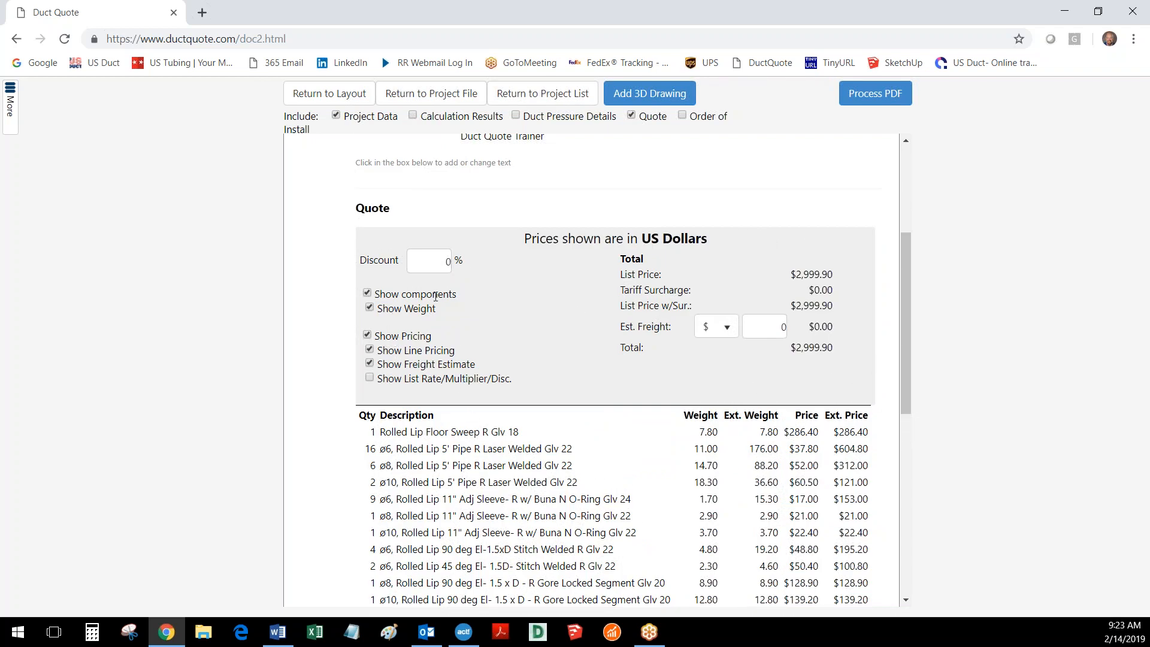
click(368, 294)
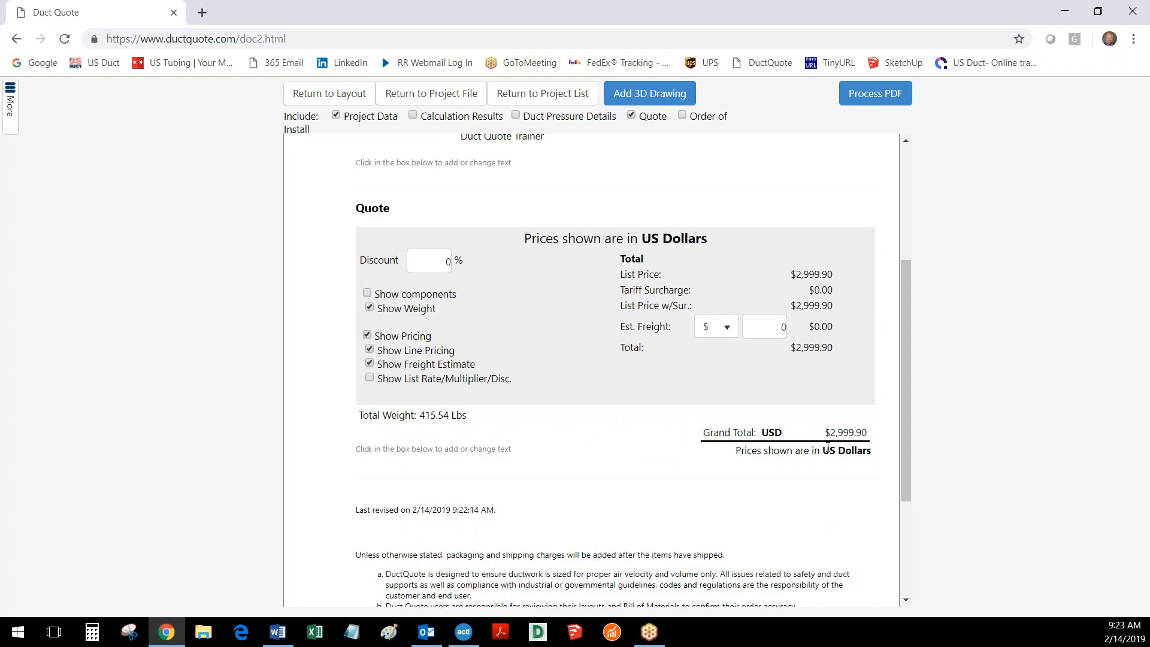
click(368, 293)
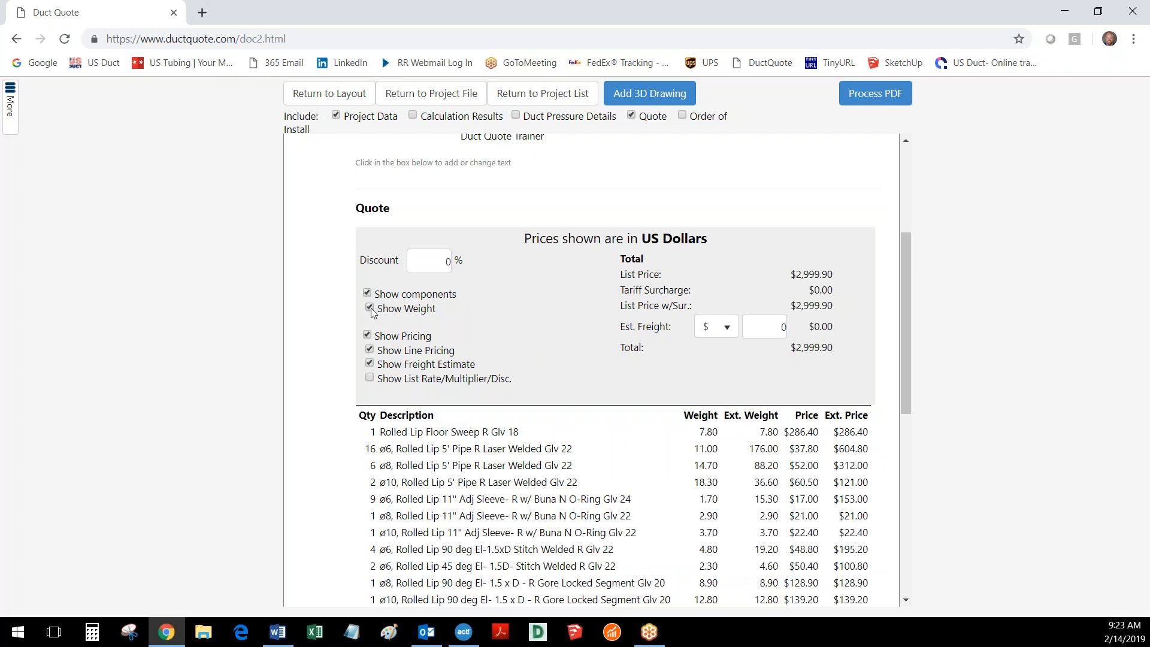
- Hide the weight, line pricing and freight estimate in the quote and review the remaining component list
click(371, 313)
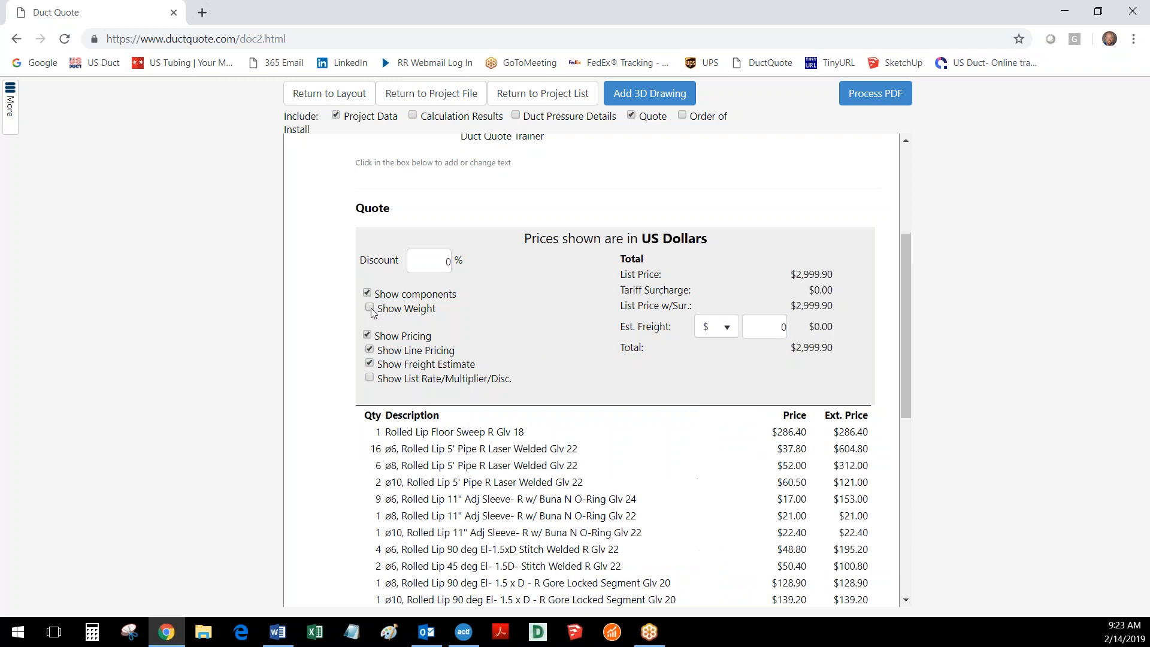
click(370, 350)
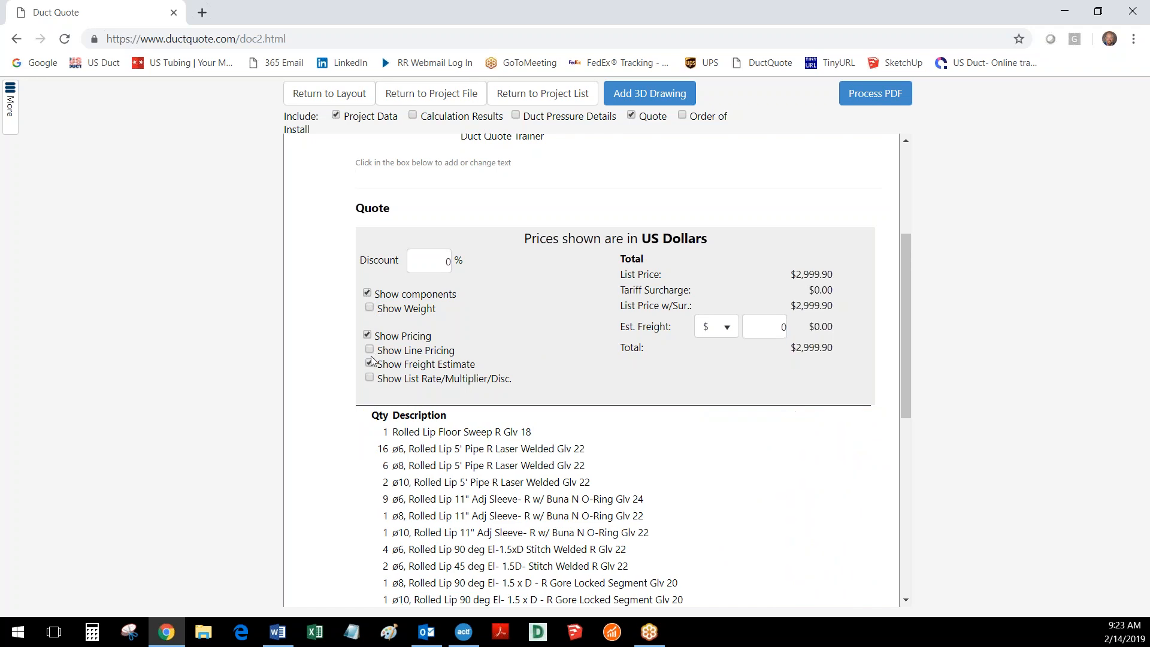
click(370, 363)
scroll(545, 419, down, 3)
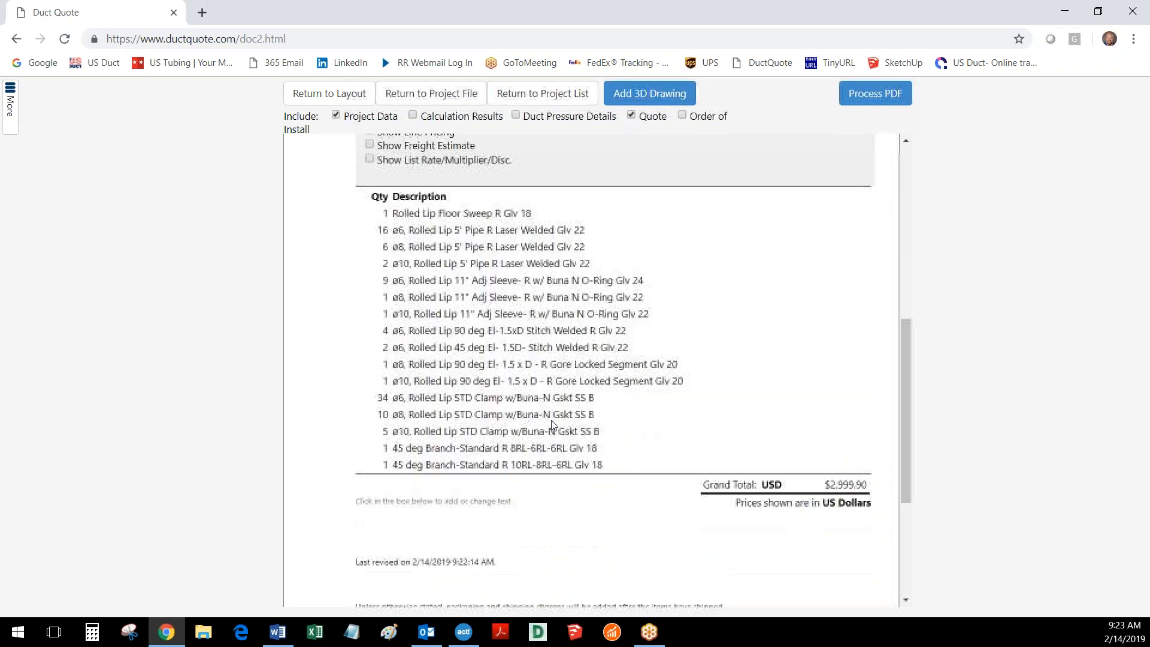
scroll(551, 423, up, 1)
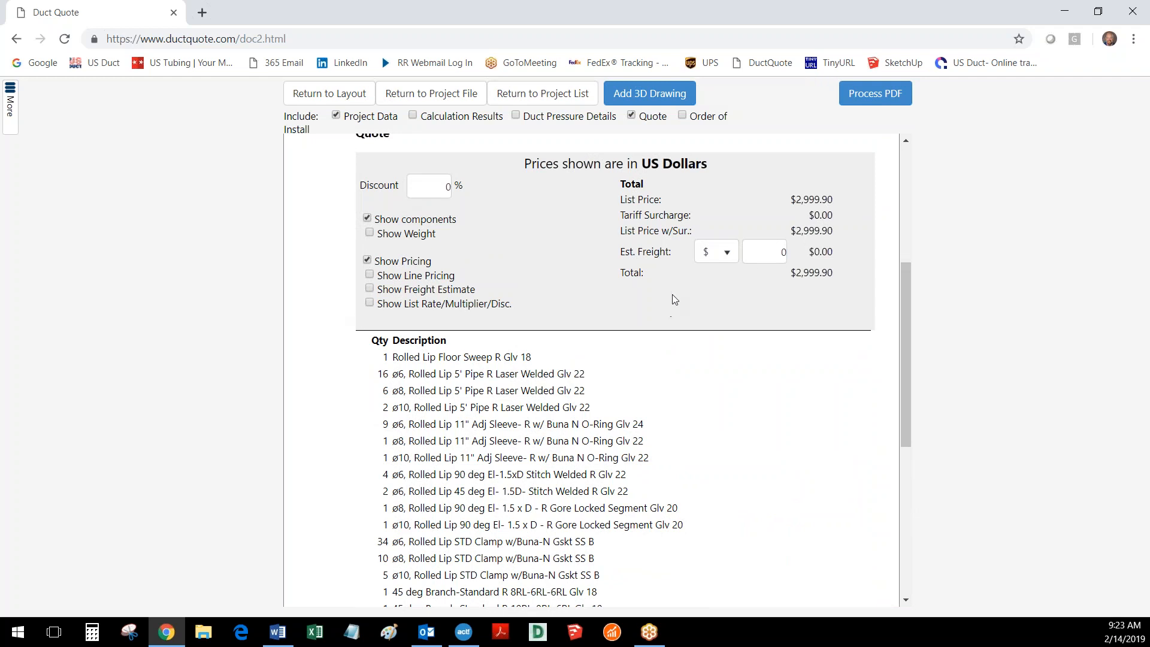
scroll(545, 292, up, 1)
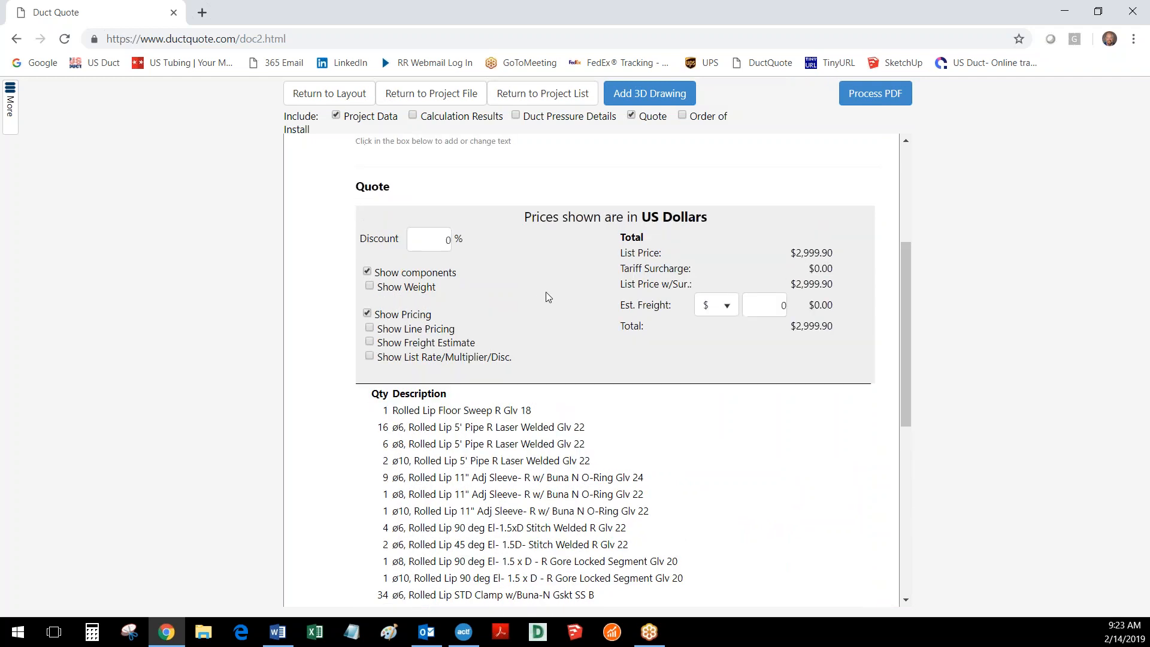
- Set the quote discount to 10% and check the discounted total and grand total
click(439, 262)
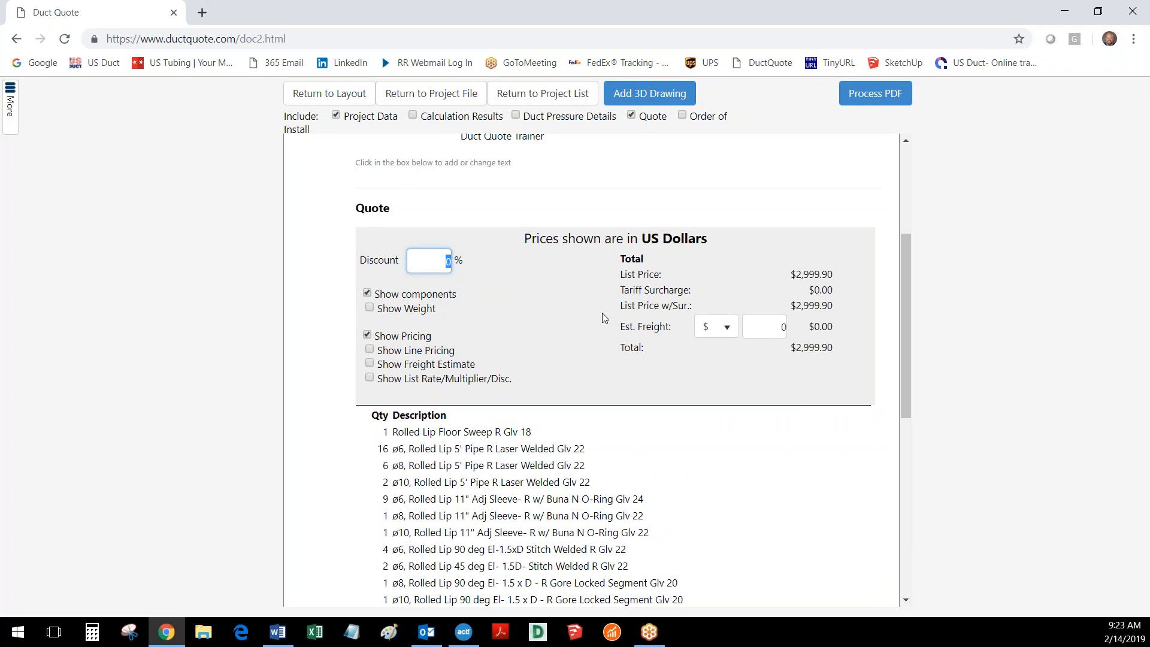
scroll(749, 467, down, 2)
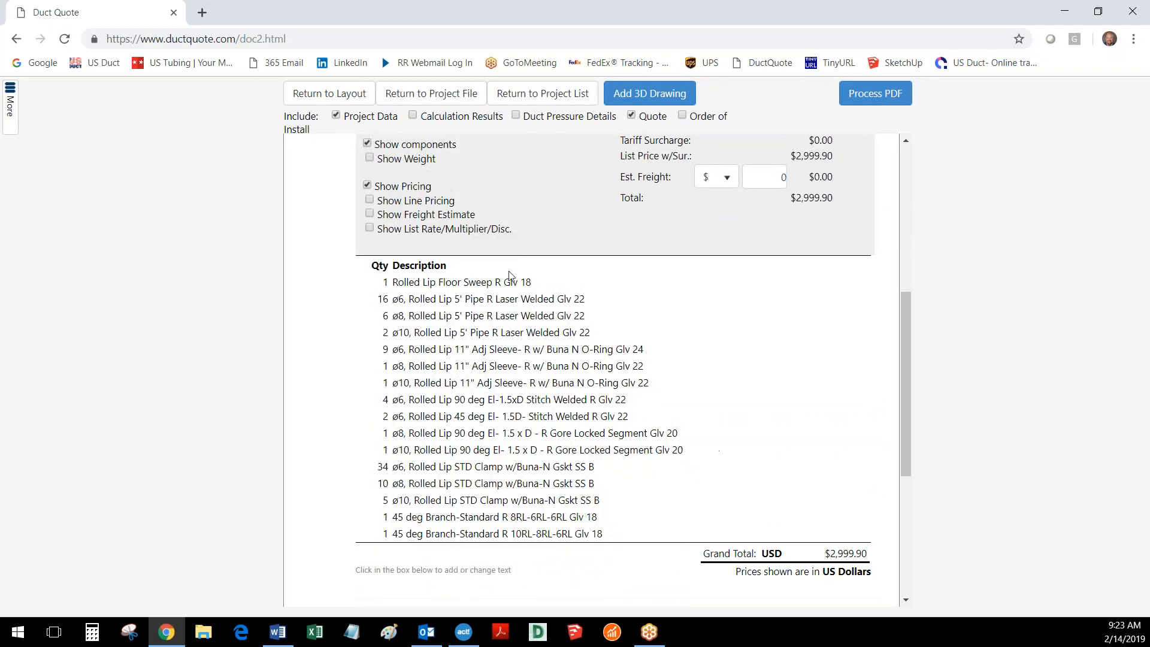
scroll(497, 257, up, 1)
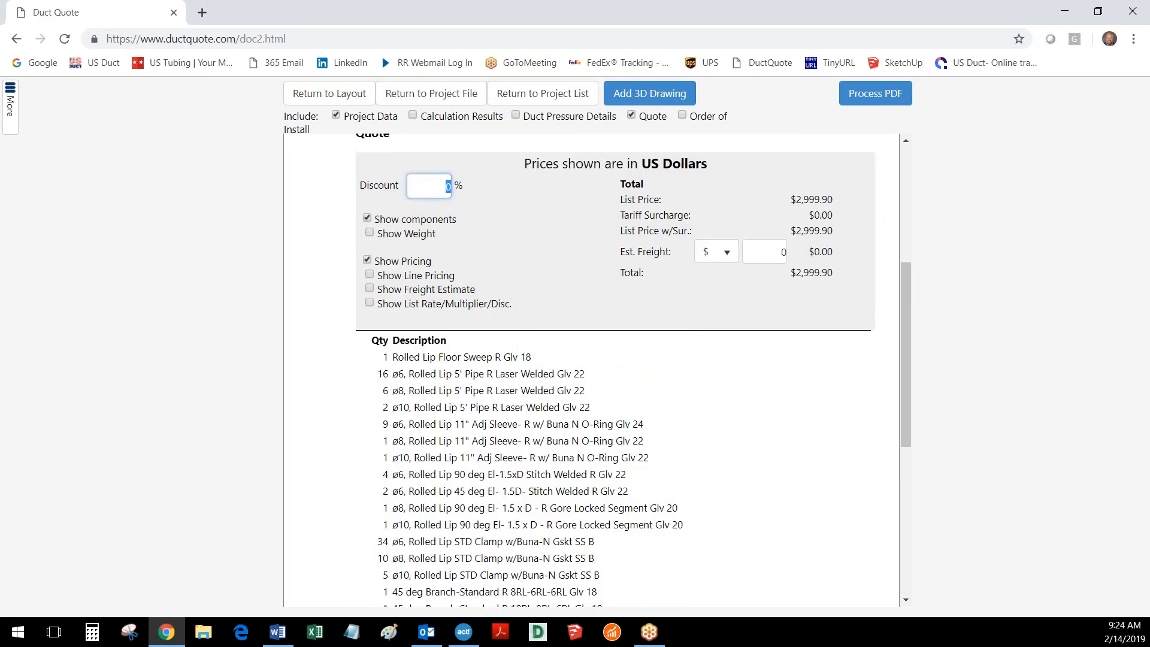
text(10)
drag(795, 272, 842, 289)
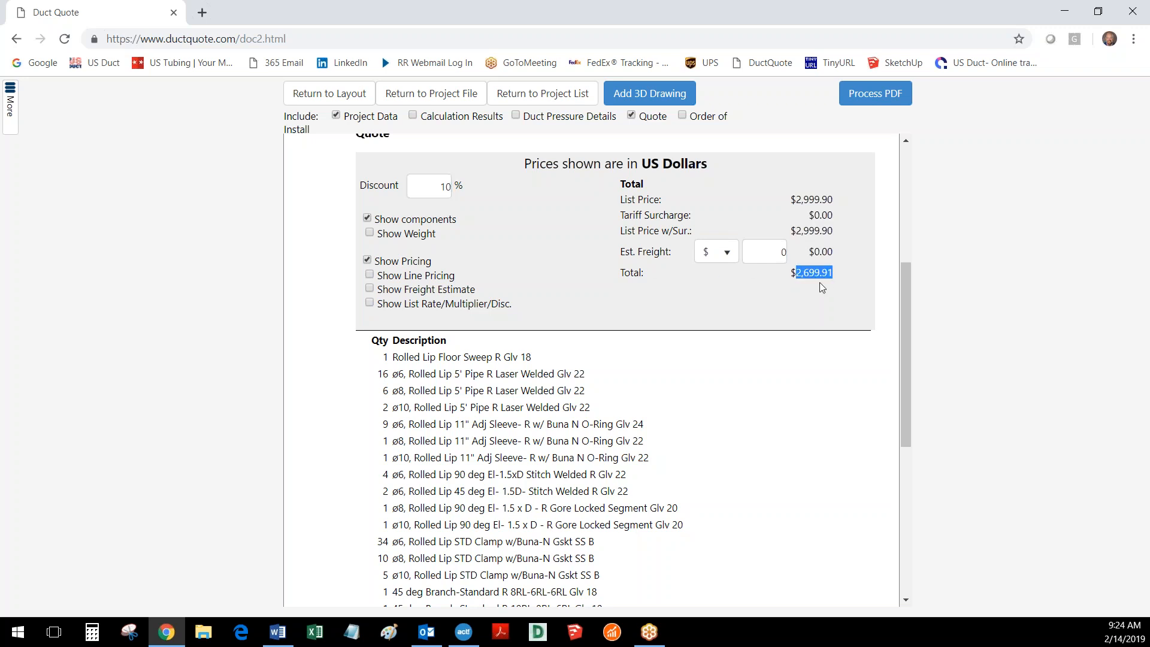
scroll(829, 508, down, 4)
drag(822, 405, 877, 410)
scroll(689, 373, up, 4)
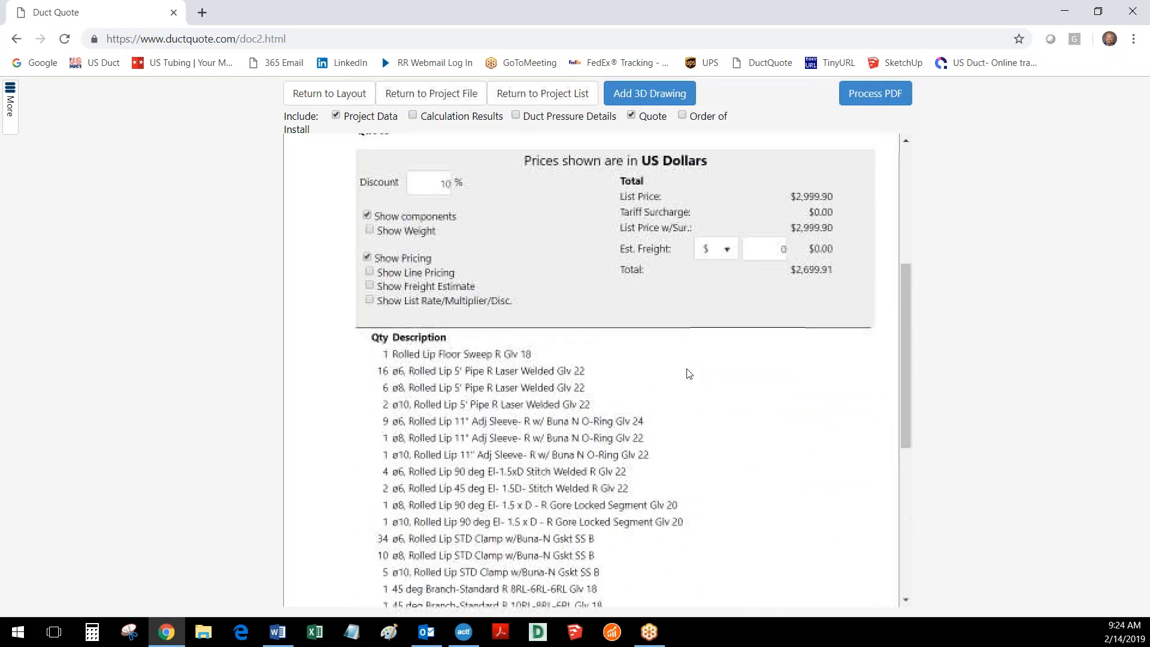
- Set the quote discount back to 0% and check the grand total below the component list
double_click(433, 190)
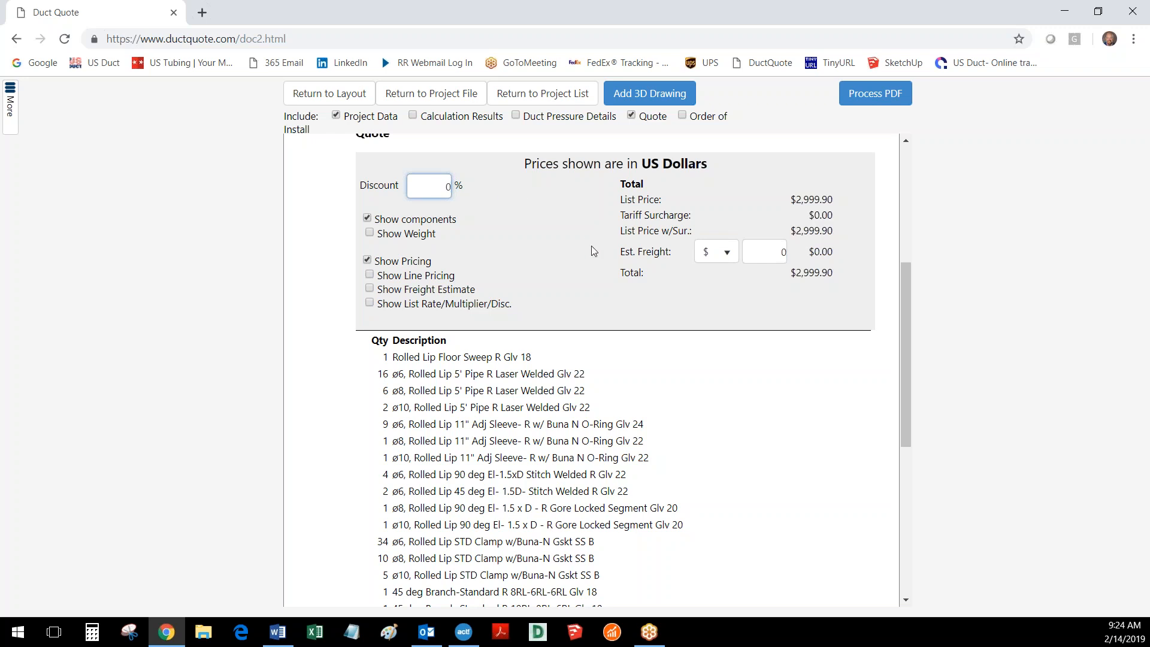
scroll(591, 250, down, 5)
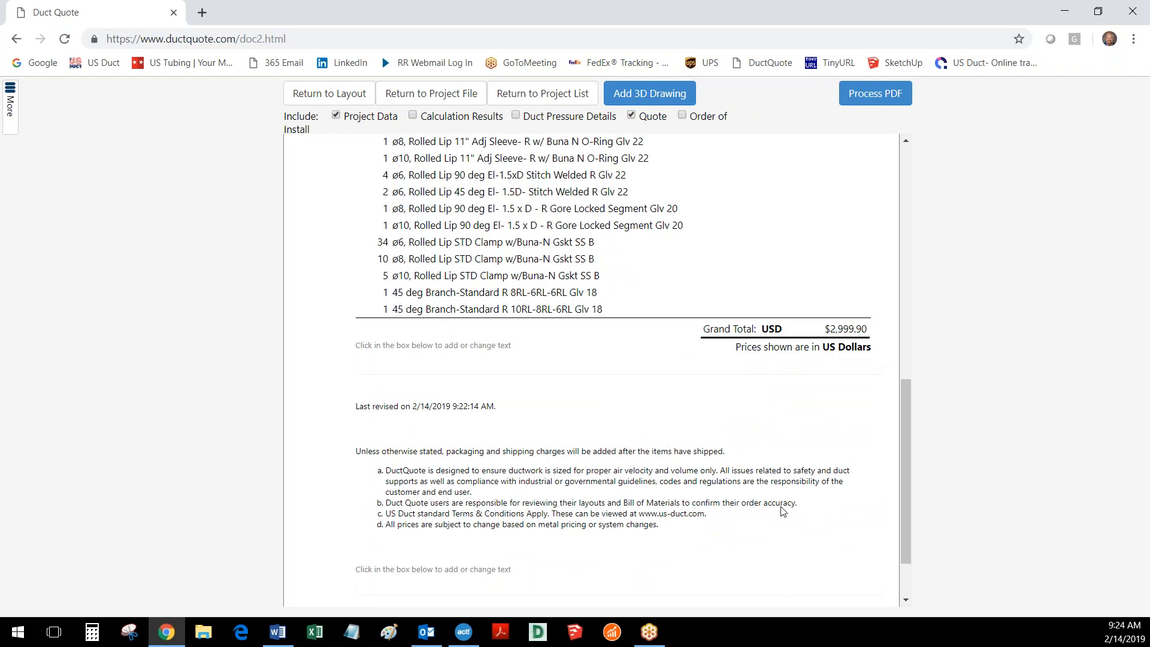
scroll(497, 492, up, 5)
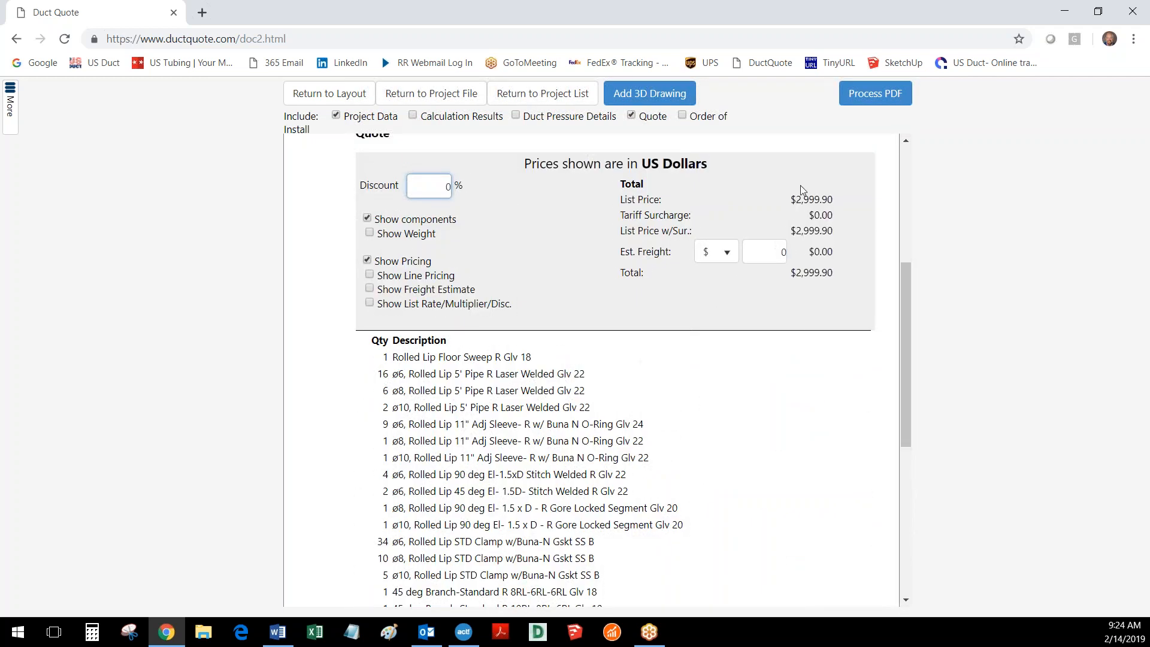
- Start a 3D drawing for the proposal and open its drawing options
click(648, 96)
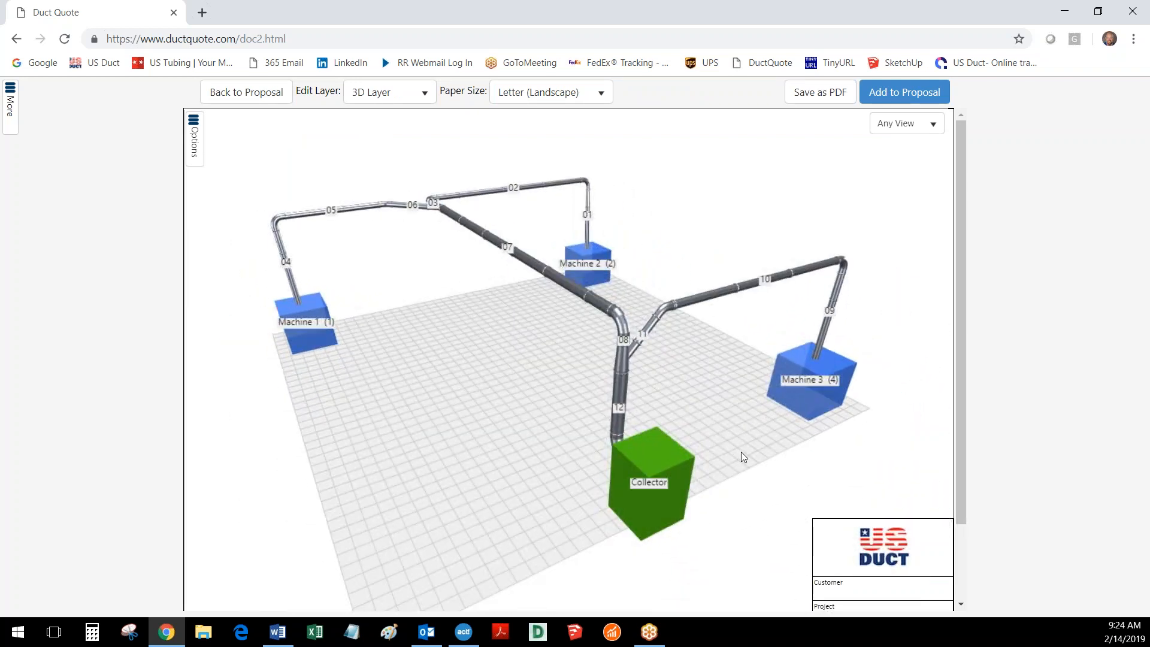
click(194, 145)
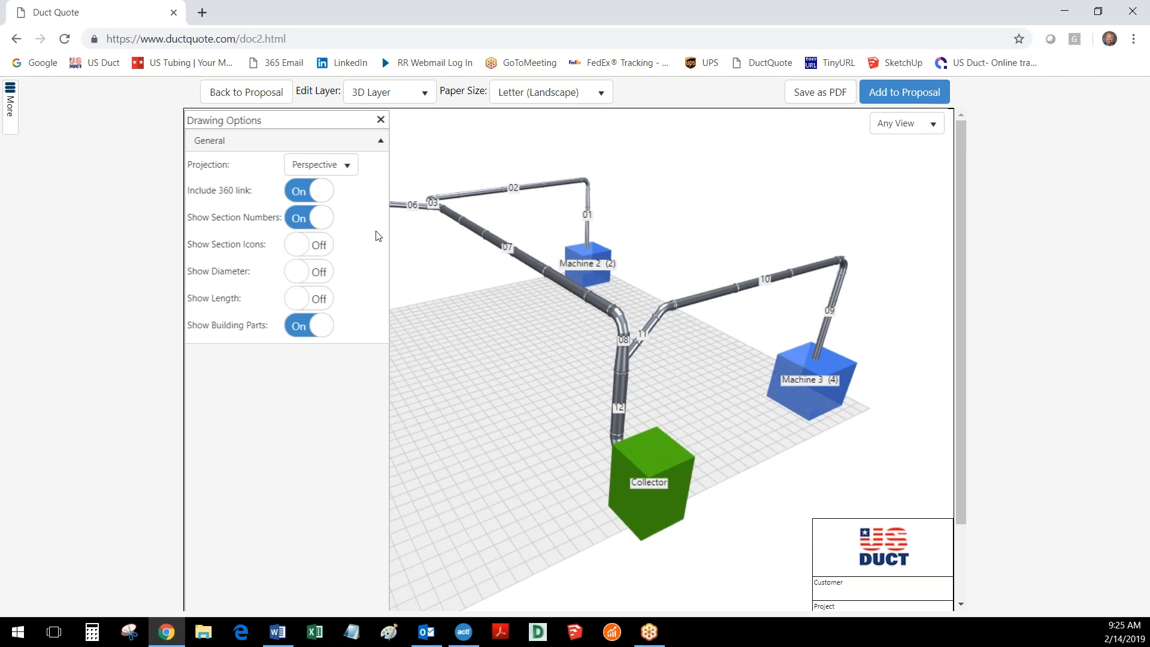
- Try out the section icons, diameter and length labels in the 3D drawing and switch all three off again
click(299, 250)
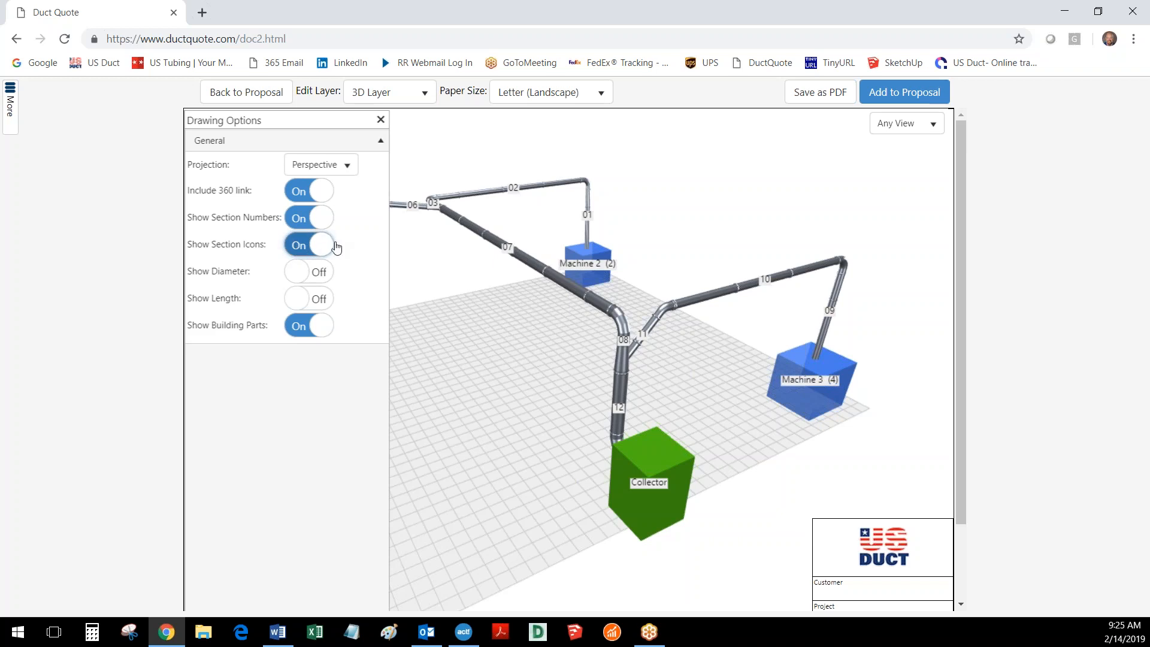
click(327, 254)
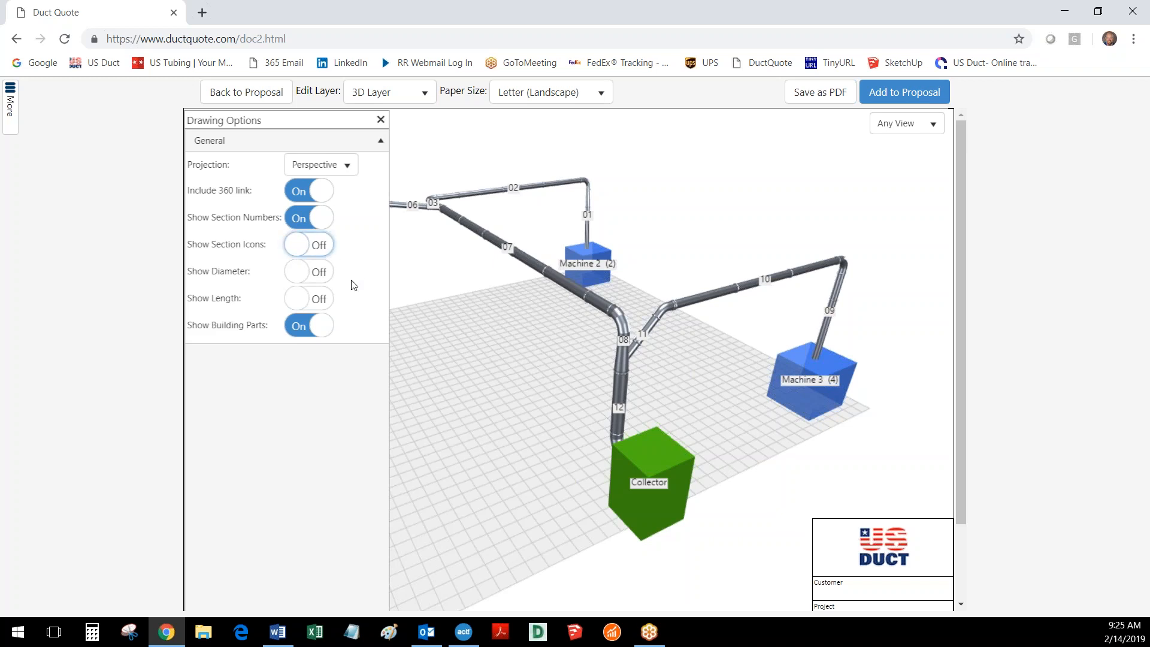
click(299, 277)
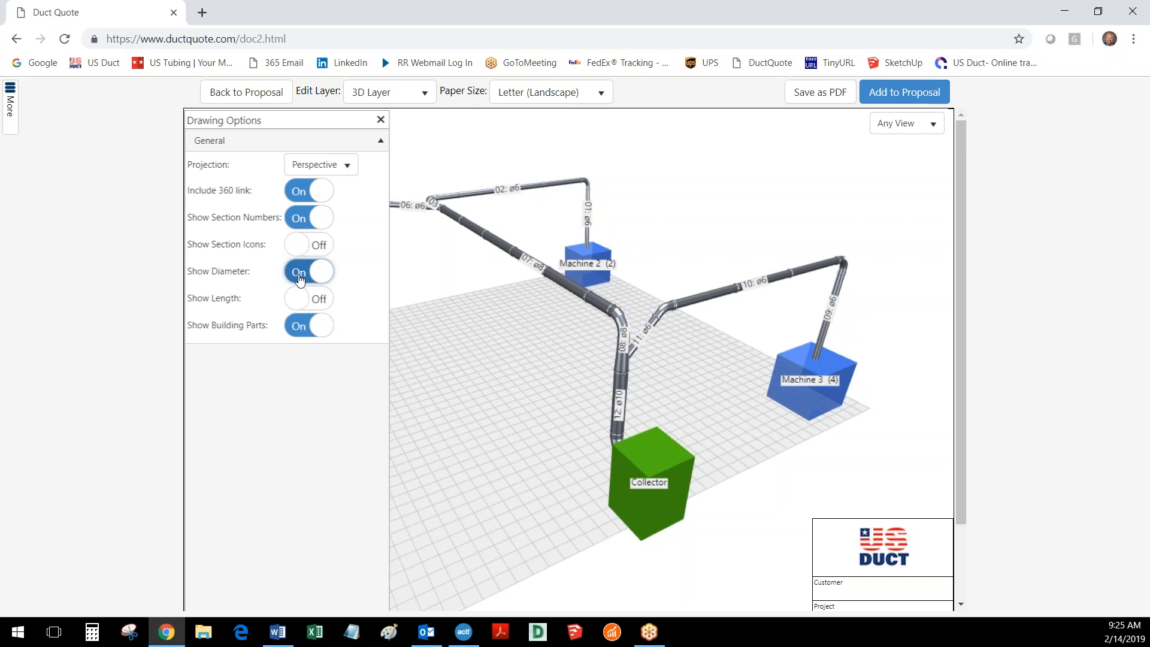
click(299, 302)
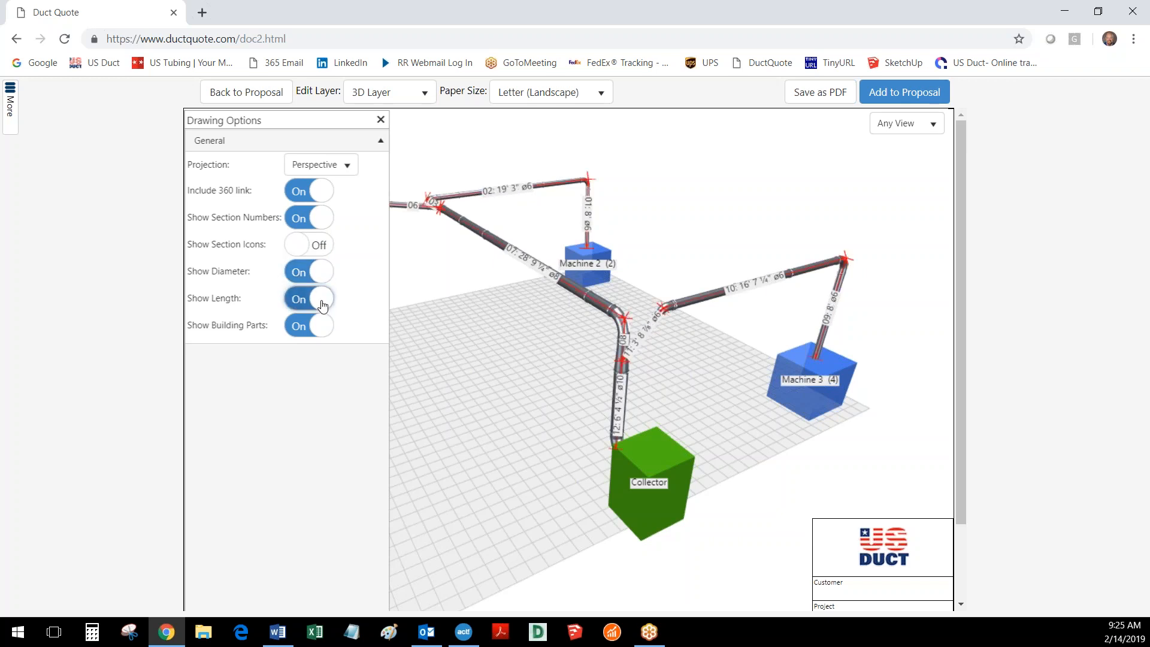
click(318, 303)
click(325, 276)
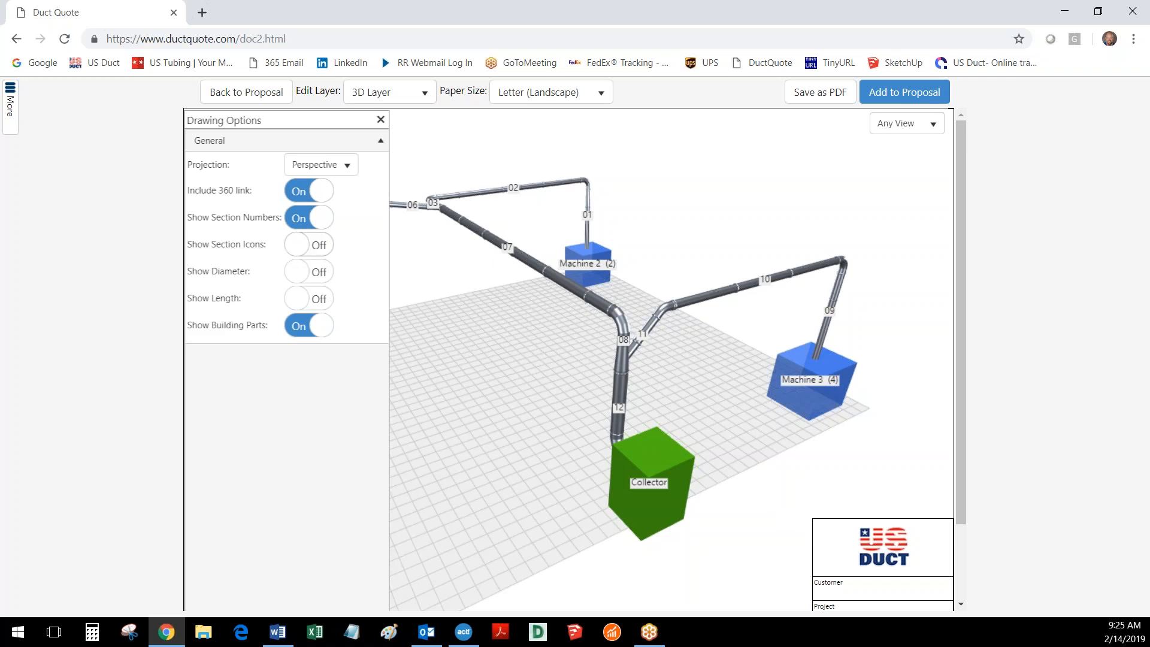
- Add the 3D drawing to the proposal and process the proposal as a PDF for viewing, without emailing it
click(380, 120)
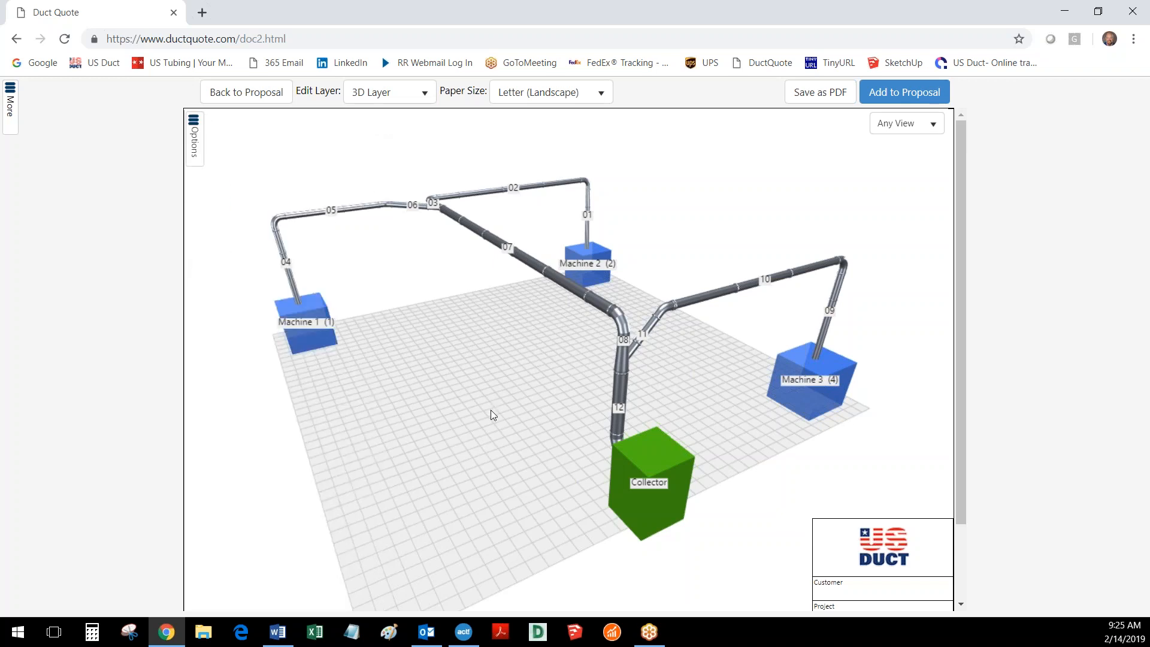
click(901, 94)
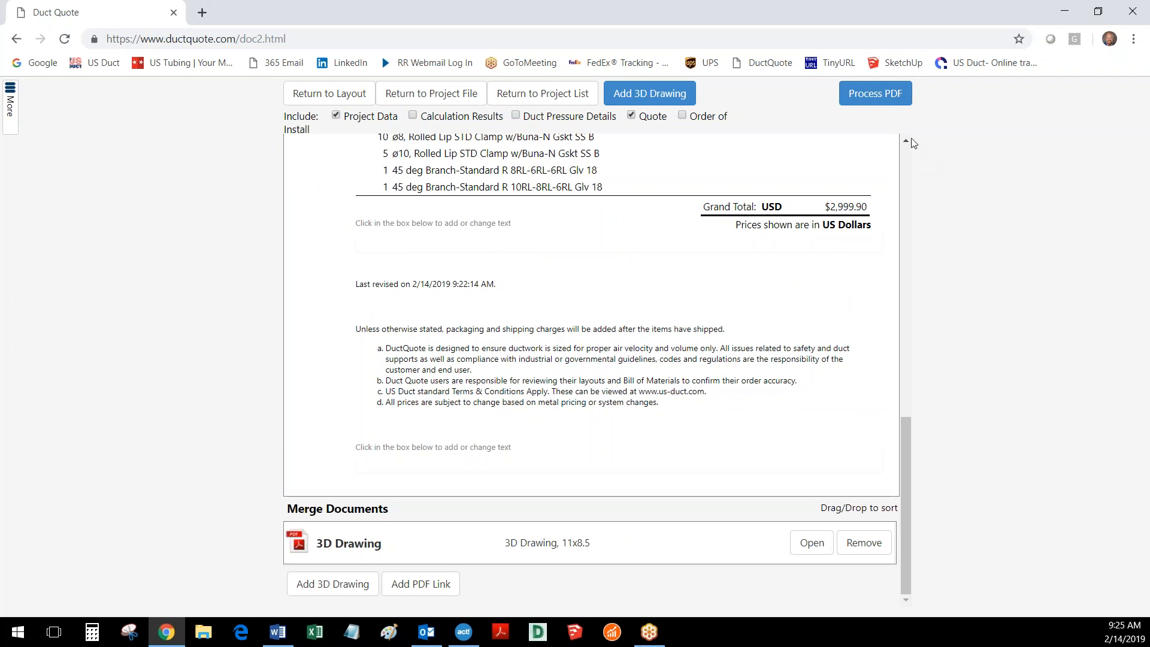
click(875, 96)
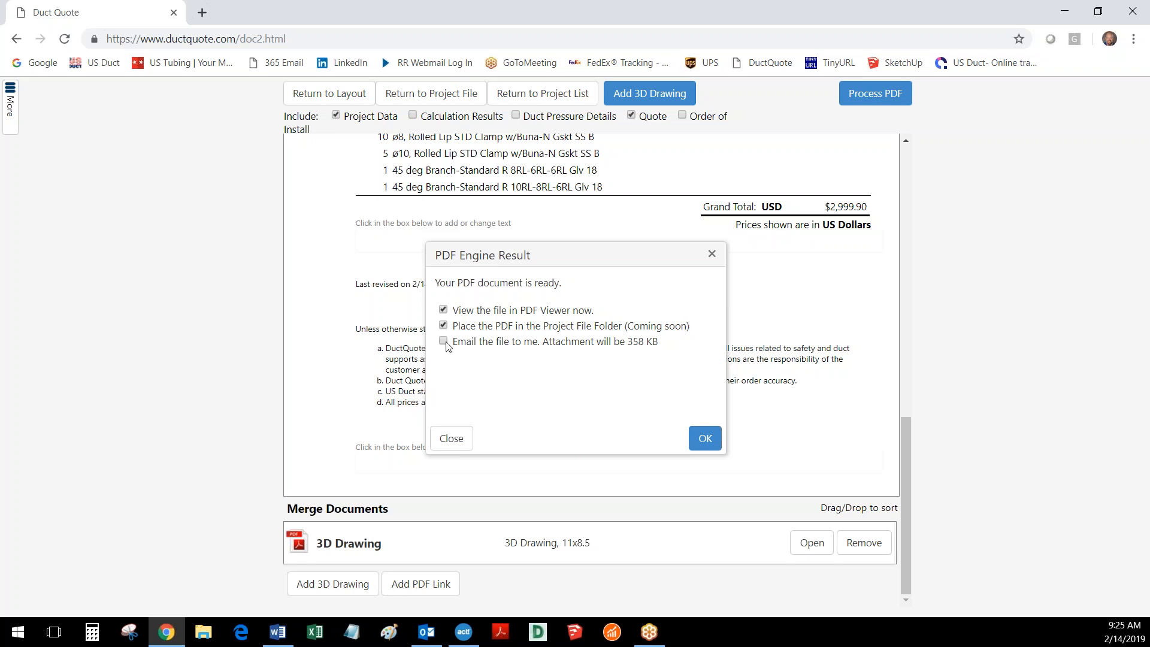
click(701, 440)
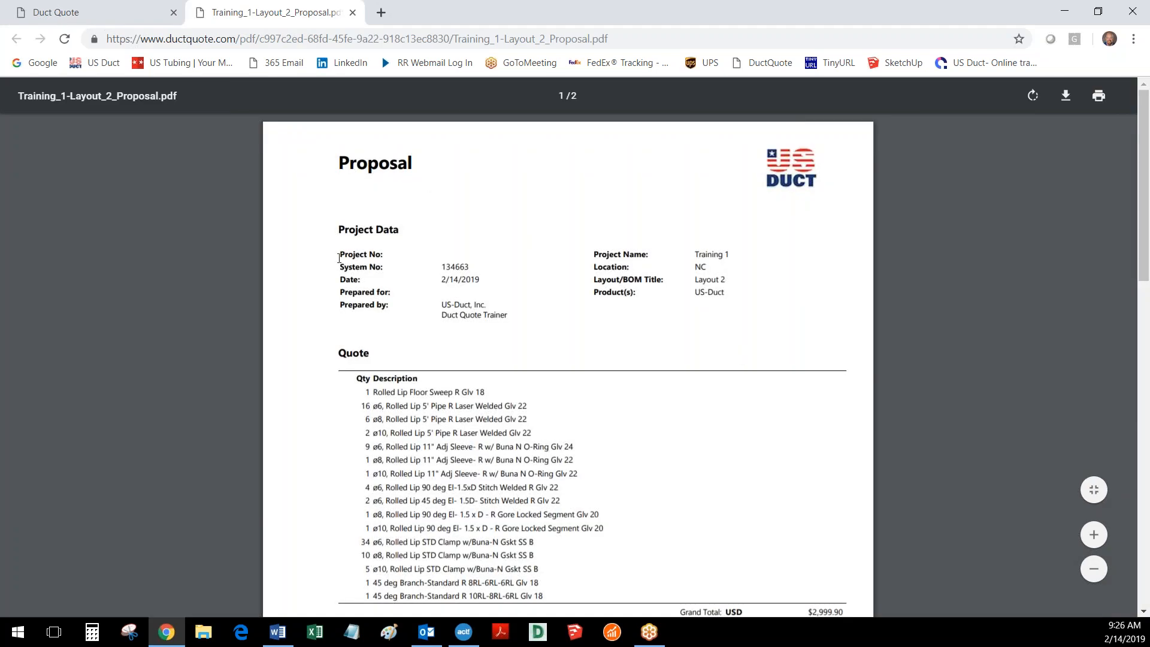
- Look through the proposal PDF, from the quote, grand total and terms to the 3D drawing page with its title block
scroll(525, 421, down, 2)
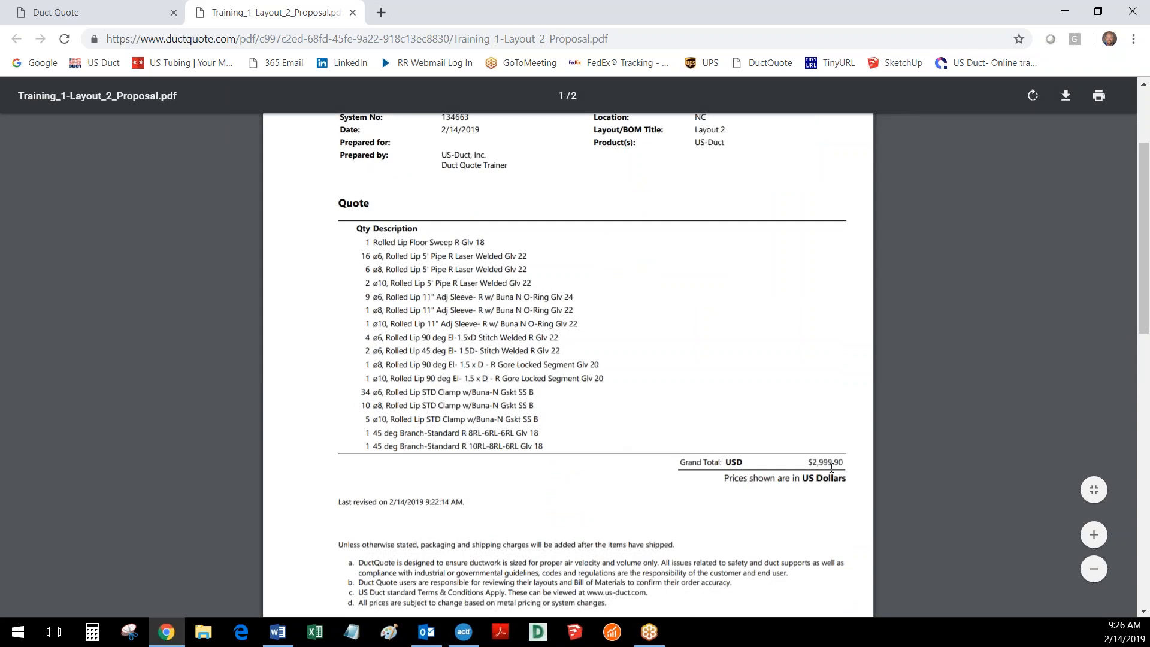
scroll(487, 393, down, 4)
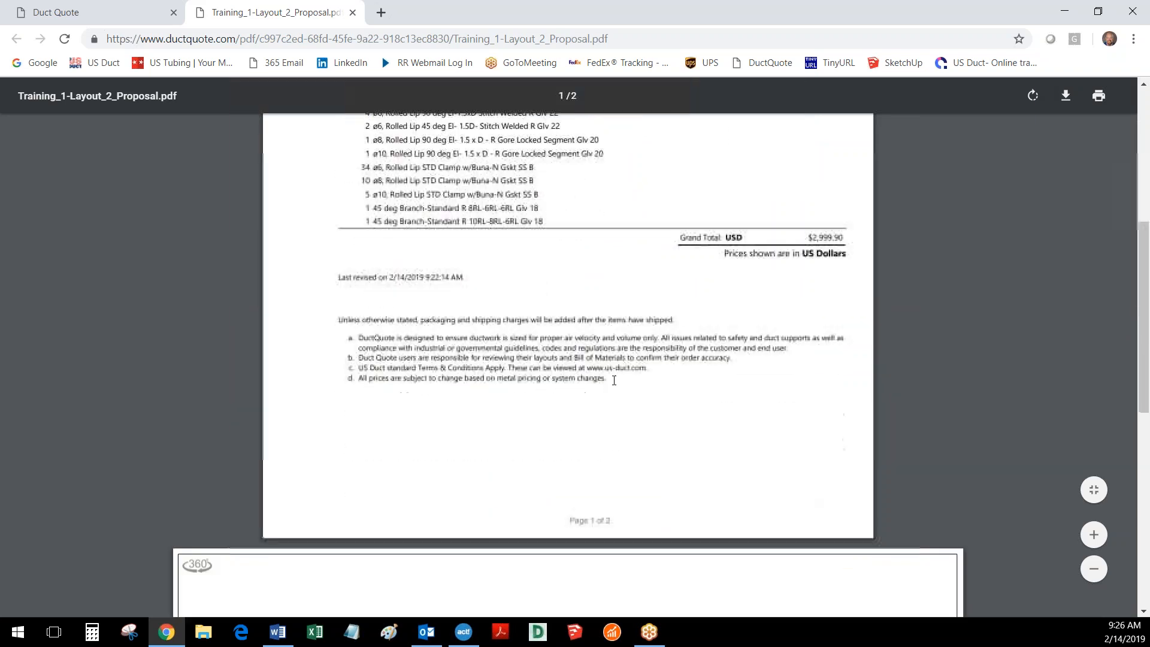
scroll(511, 446, down, 8)
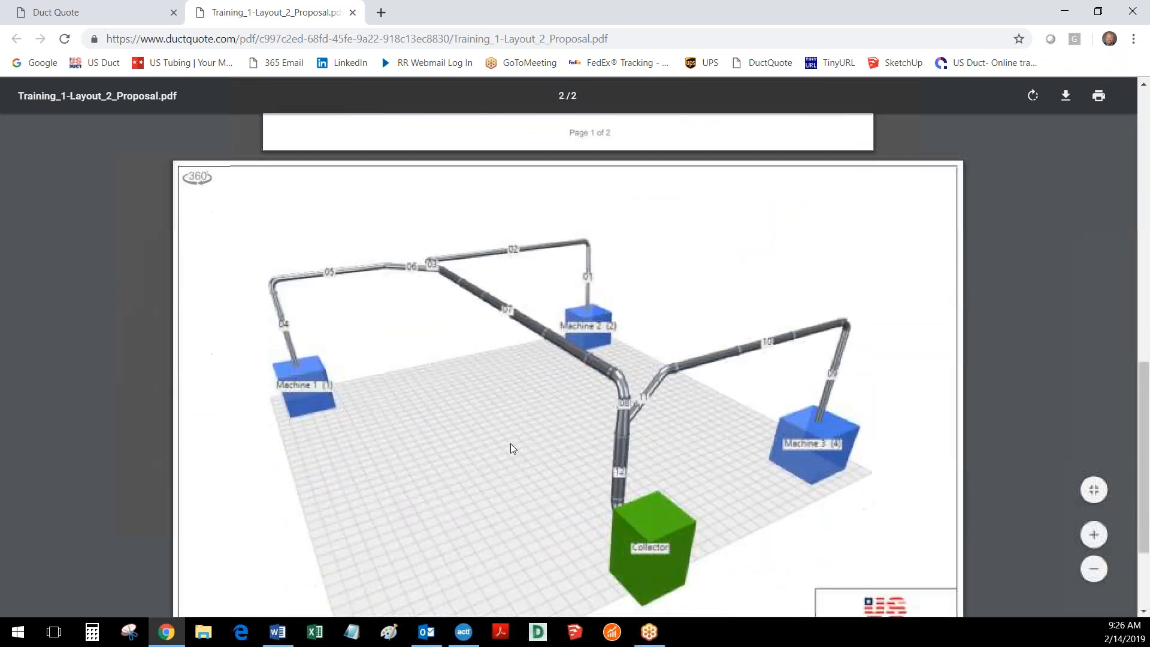
scroll(510, 446, up, 1)
scroll(510, 446, down, 2)
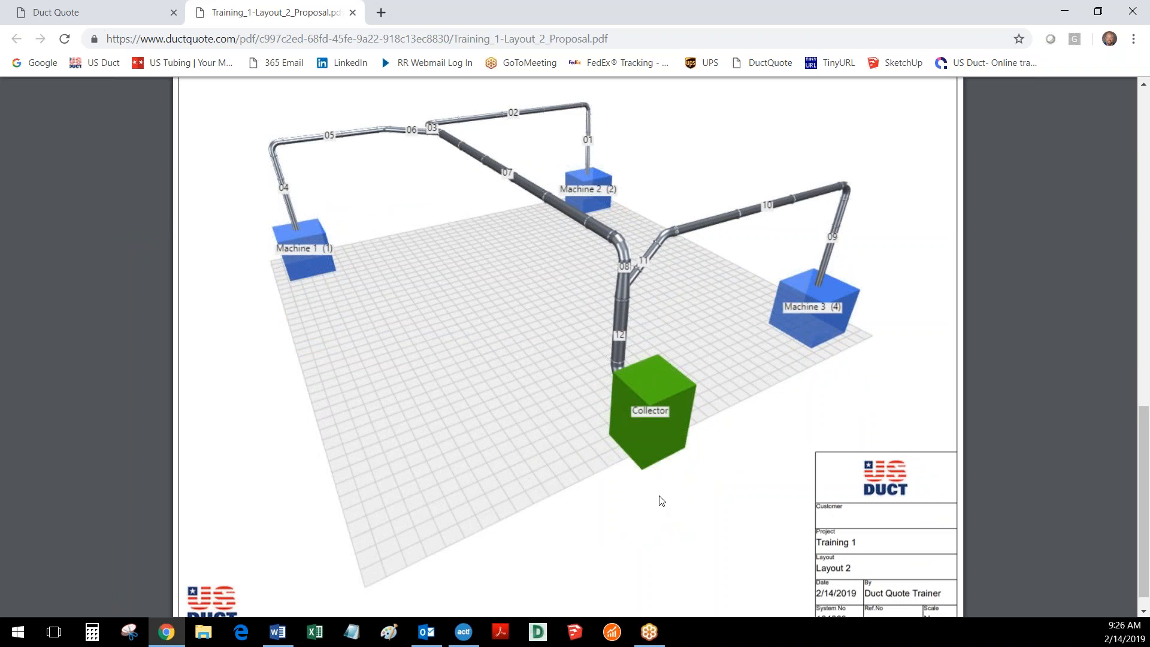
scroll(662, 501, down, 1)
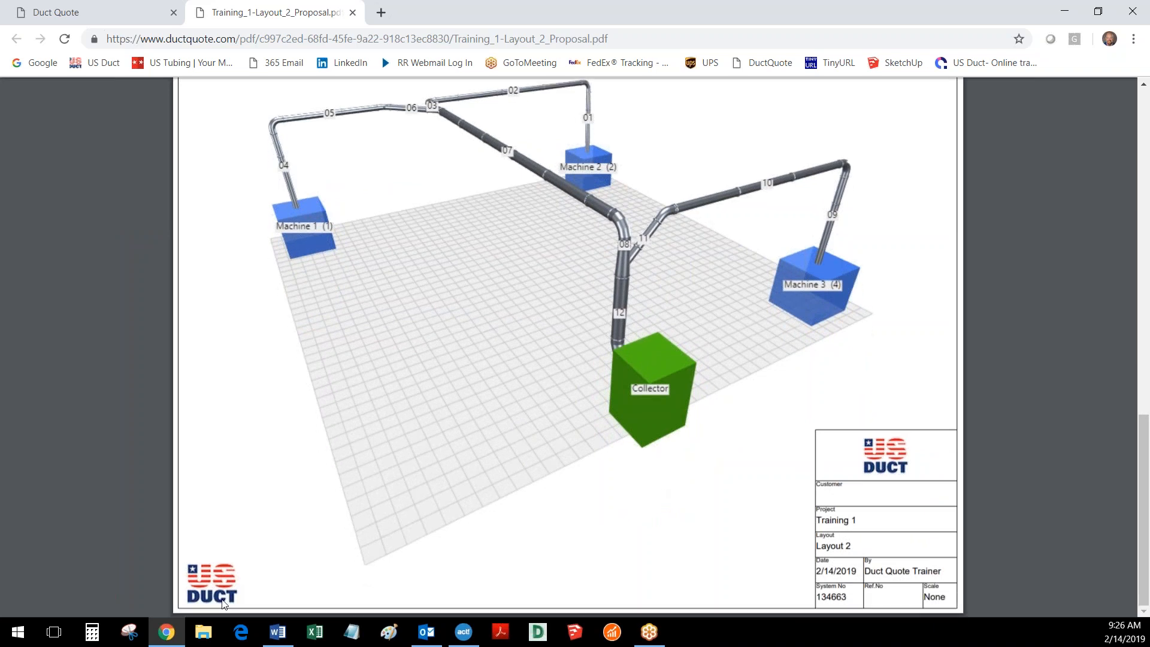
scroll(466, 520, up, 4)
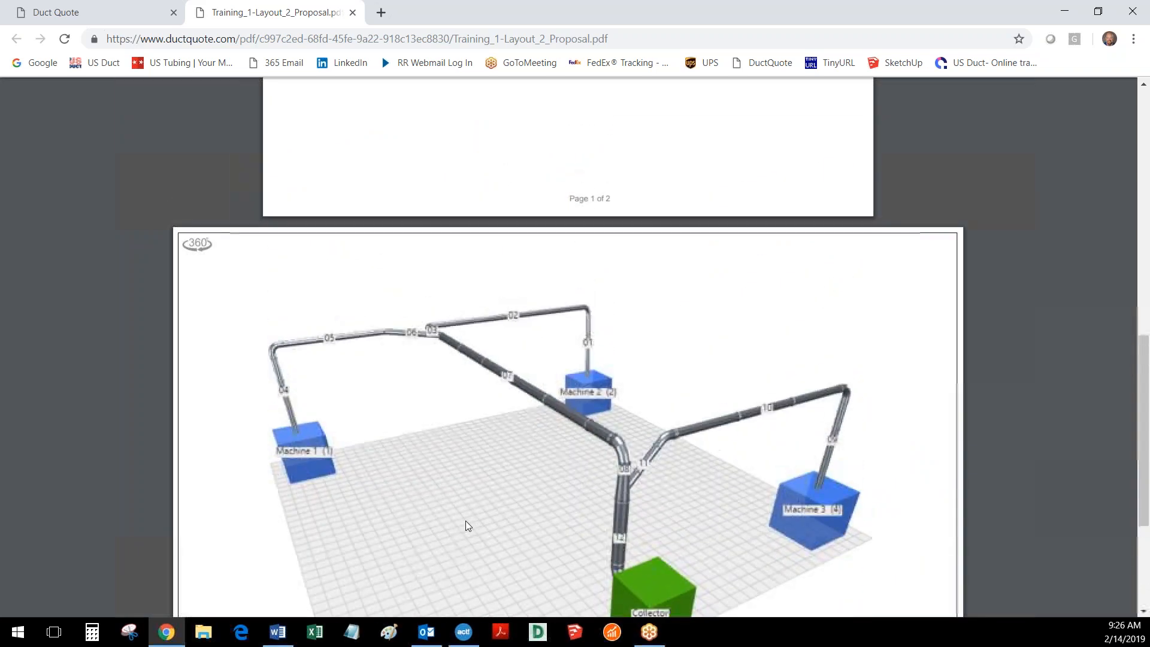
- Open the drawing's 360 link from the PDF, rotate the duct model in the viewer and close the viewer
click(197, 246)
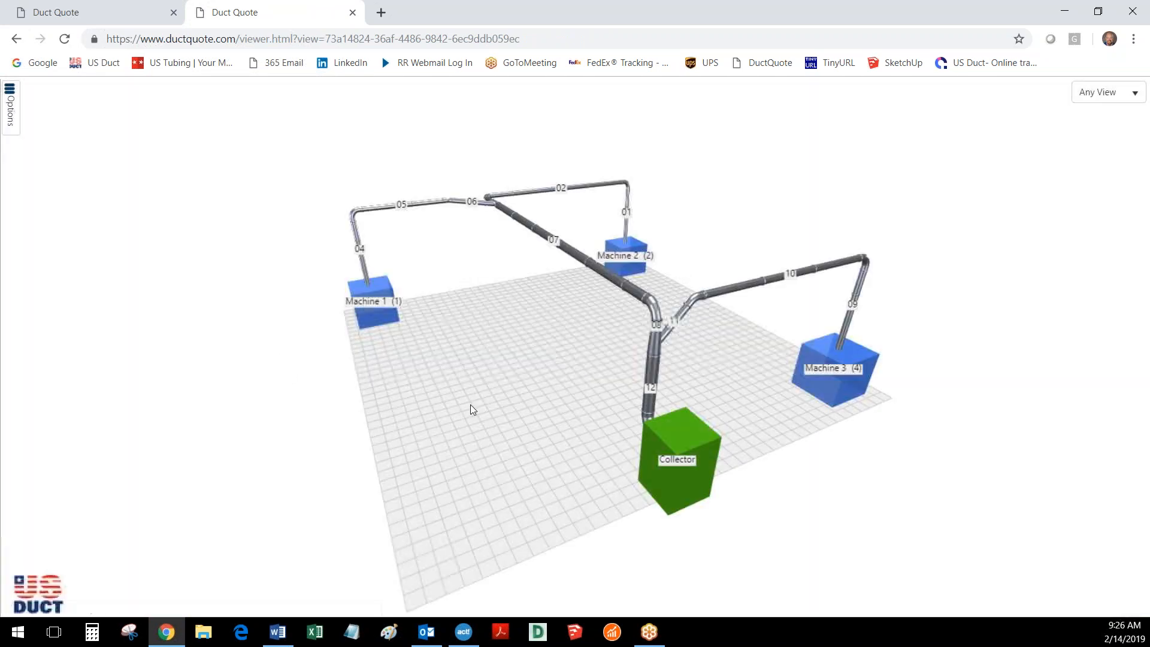
drag(469, 404, 508, 411)
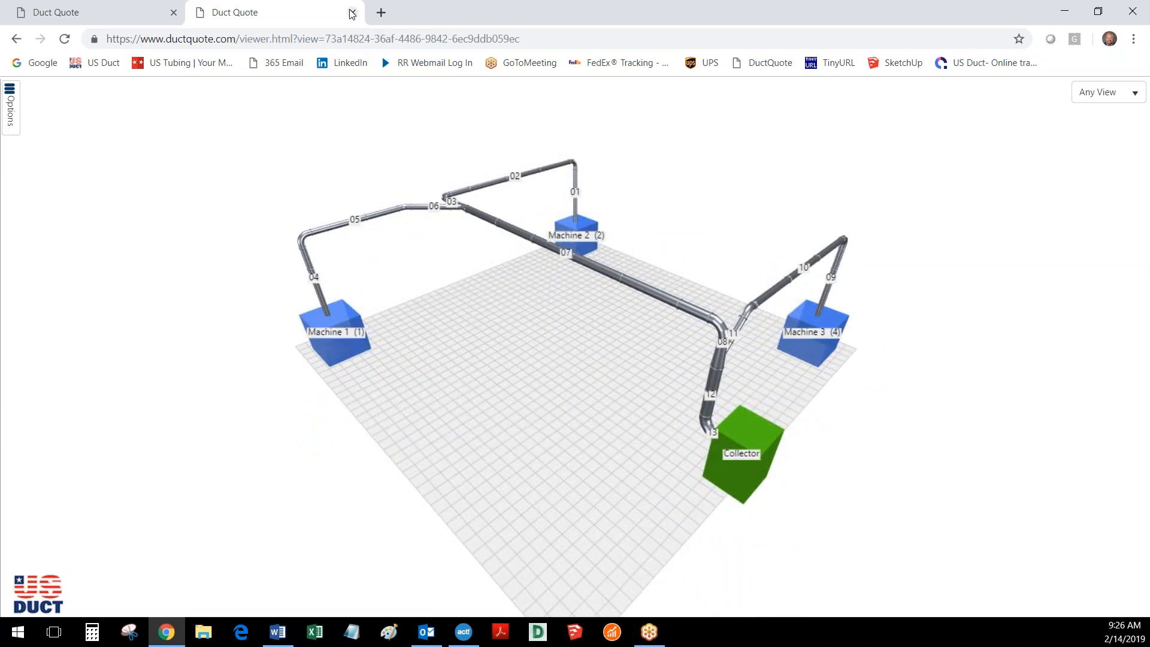
click(353, 12)
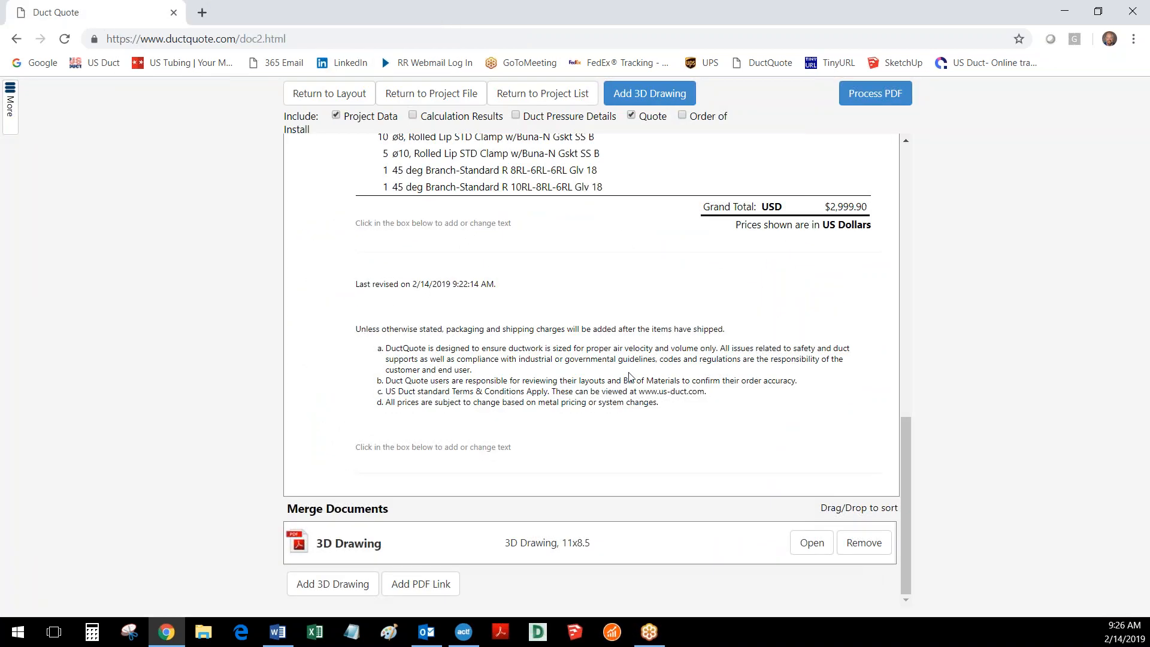
- Leave the proposal for the project list and switch to the Word window
scroll(629, 376, up, 8)
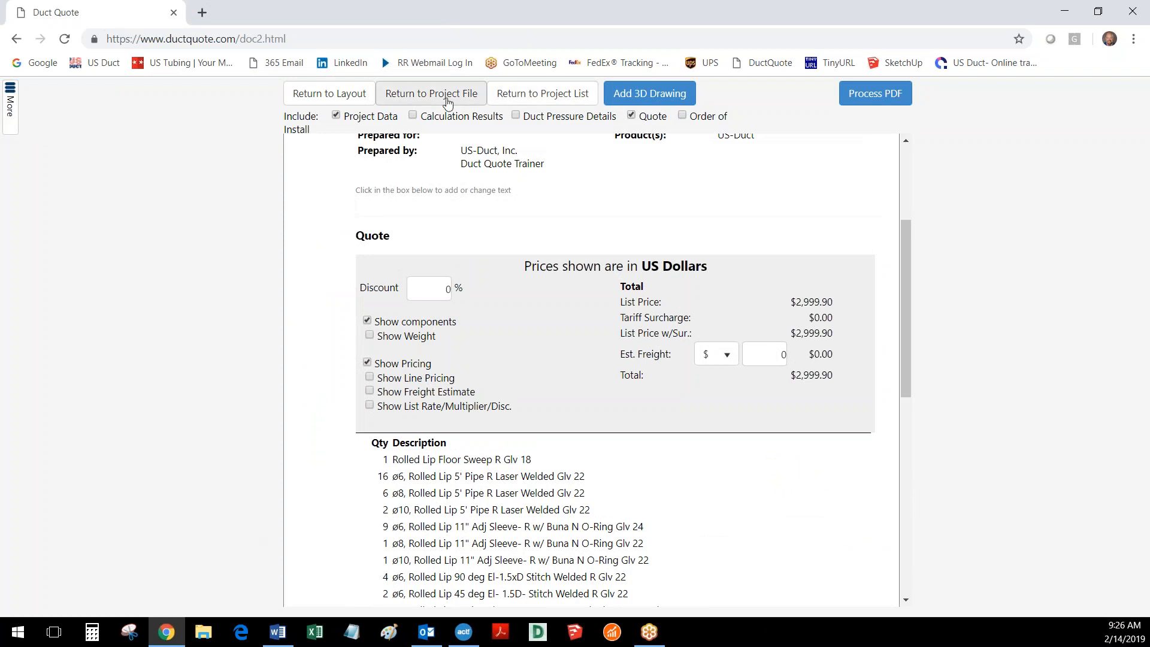
click(556, 91)
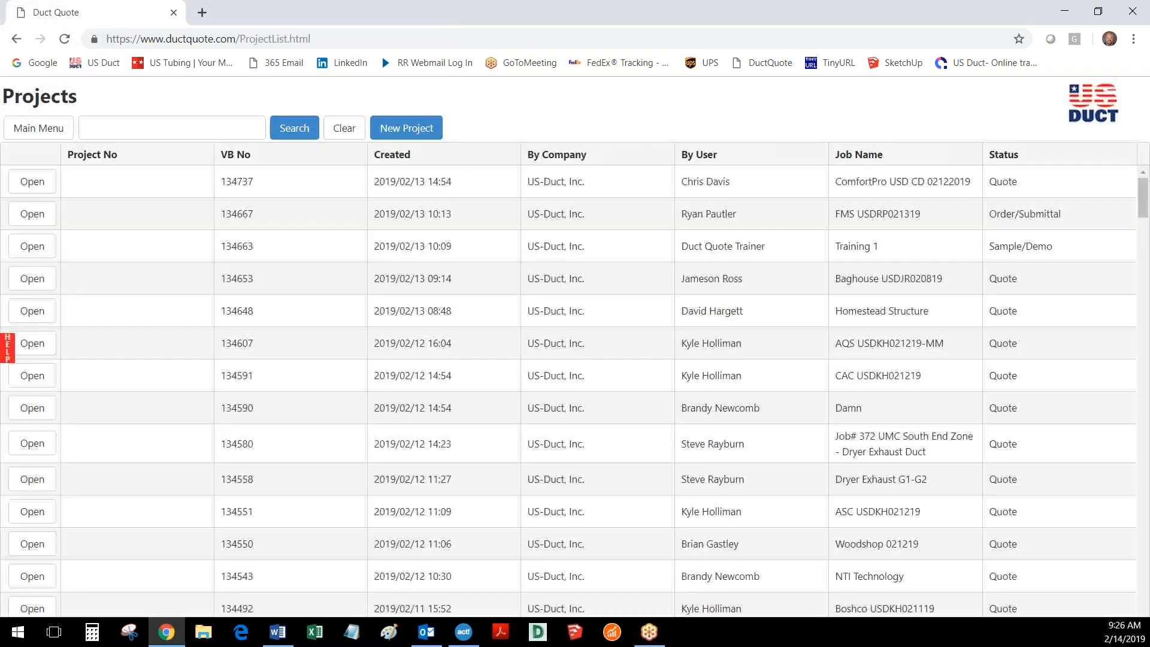
key(alt+Tab)
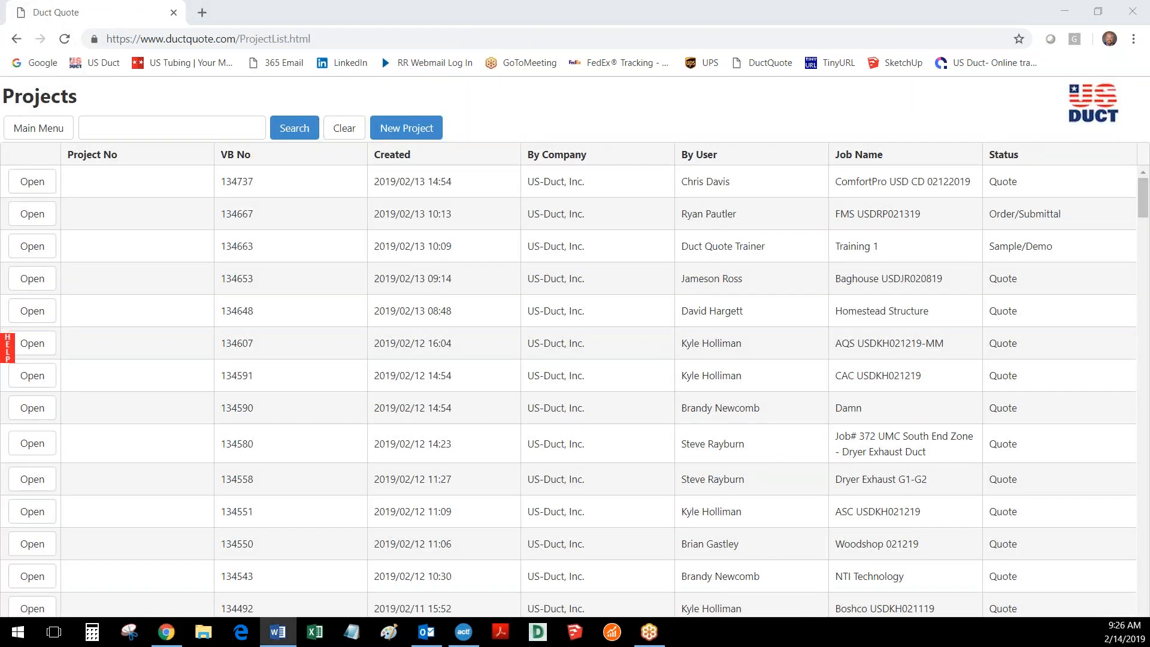